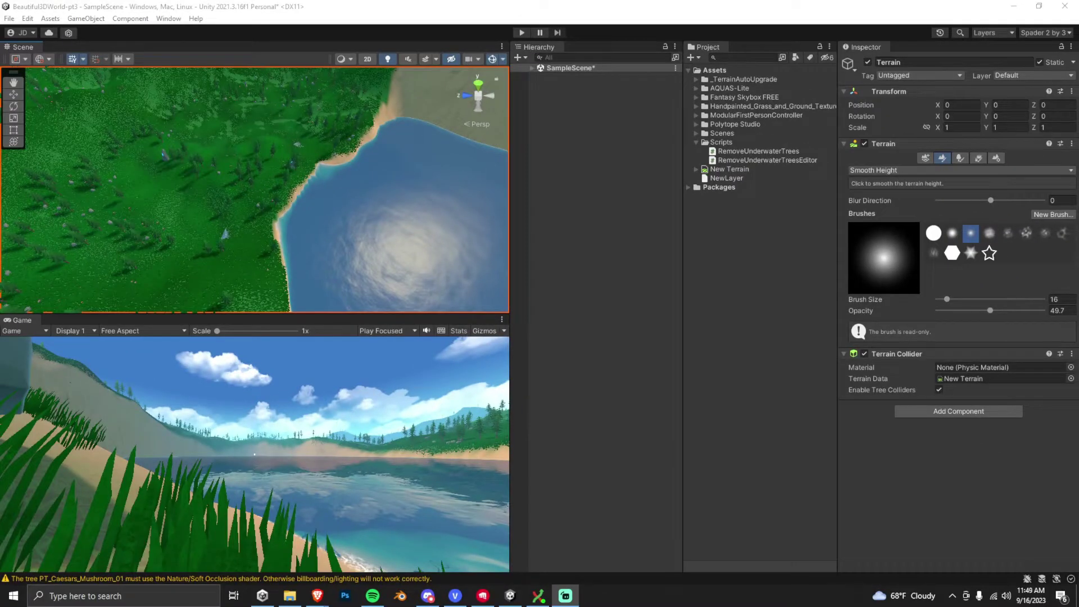
Step: Switch the editor to the Spader Wide window layout
click(580, 201)
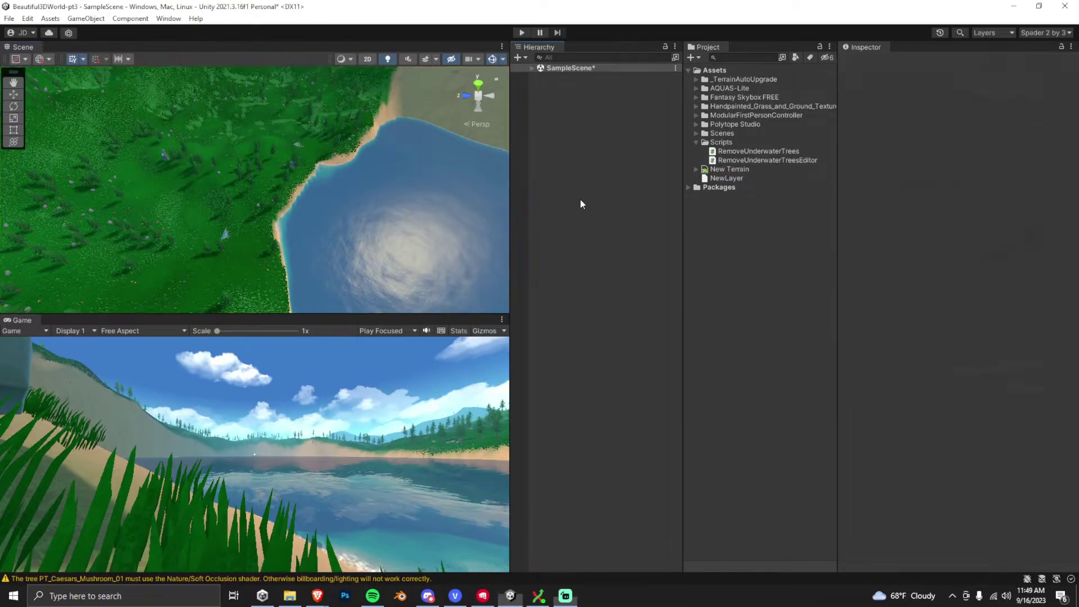
click(531, 68)
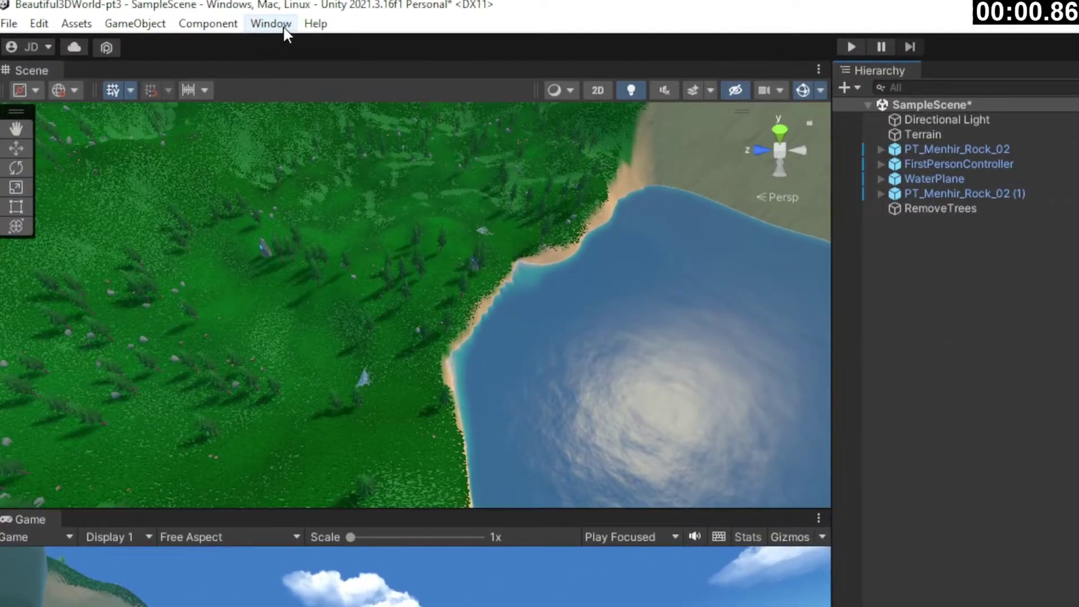
click(271, 23)
mouse_move(313, 120)
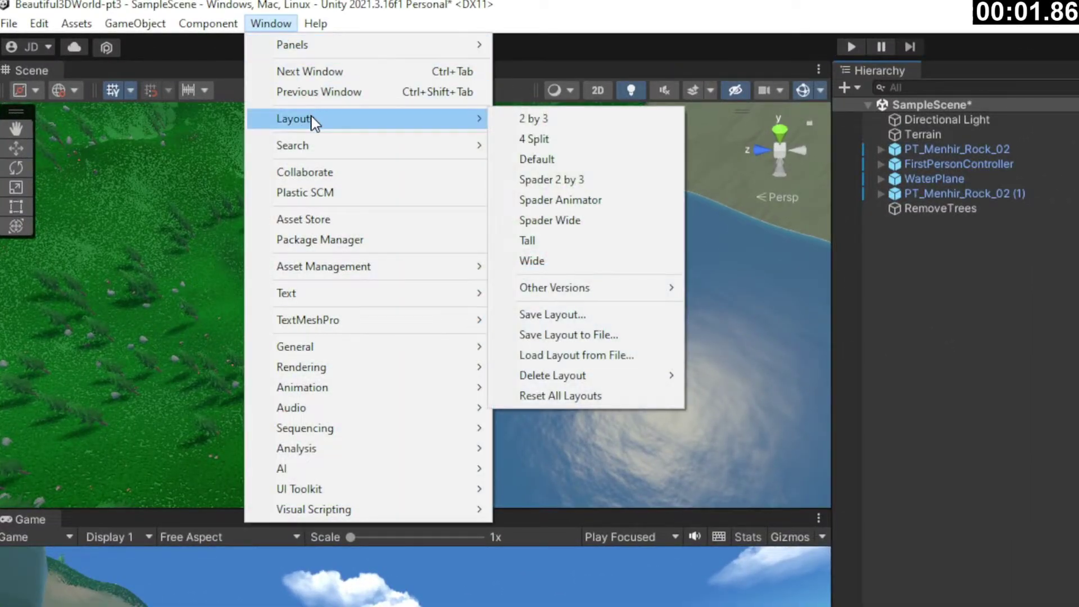
click(572, 219)
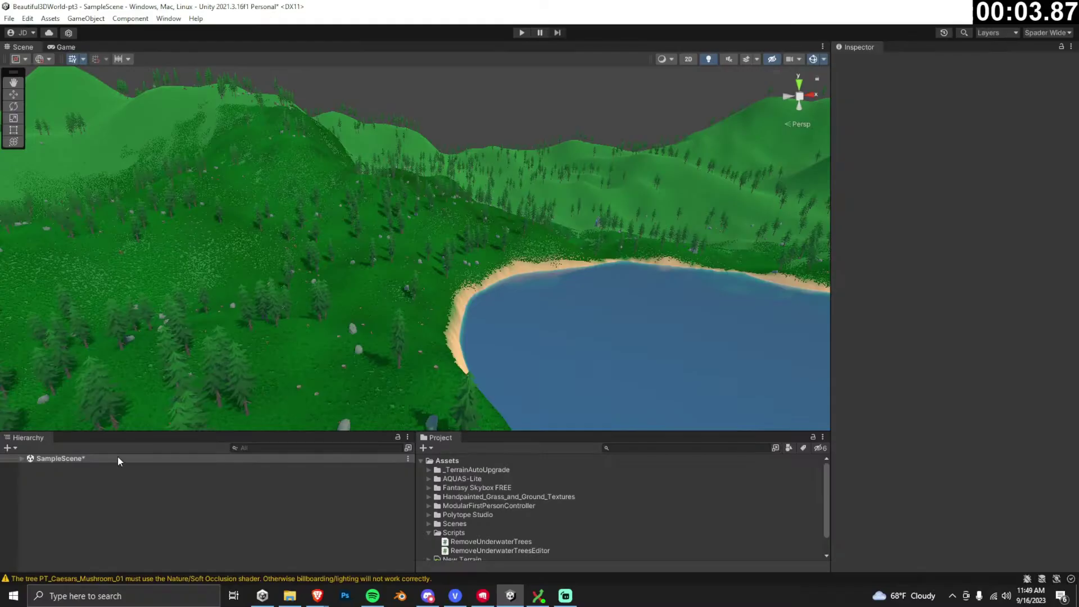
Step: Select the terrain and set up Set Height sculpting with brush size 49 and opacity 7.3
click(22, 459)
click(59, 477)
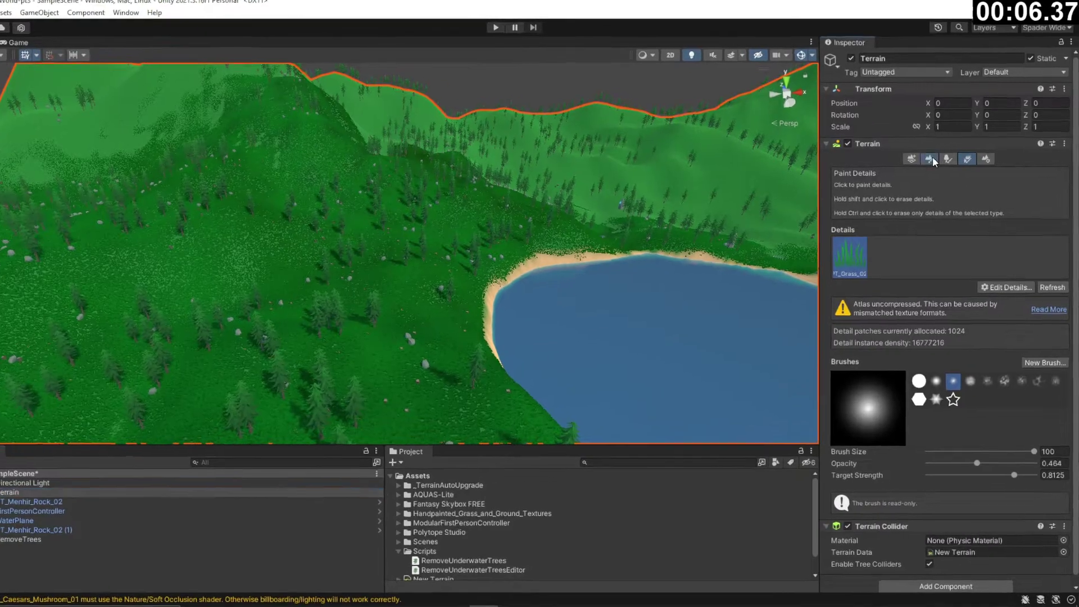
click(931, 159)
click(901, 170)
click(882, 224)
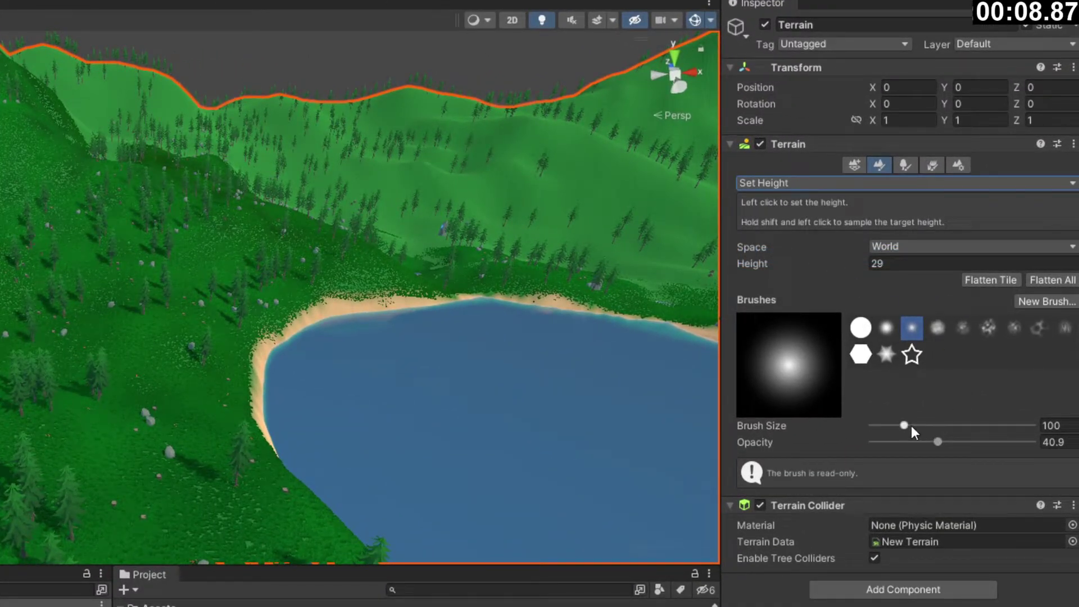
drag(905, 426, 895, 425)
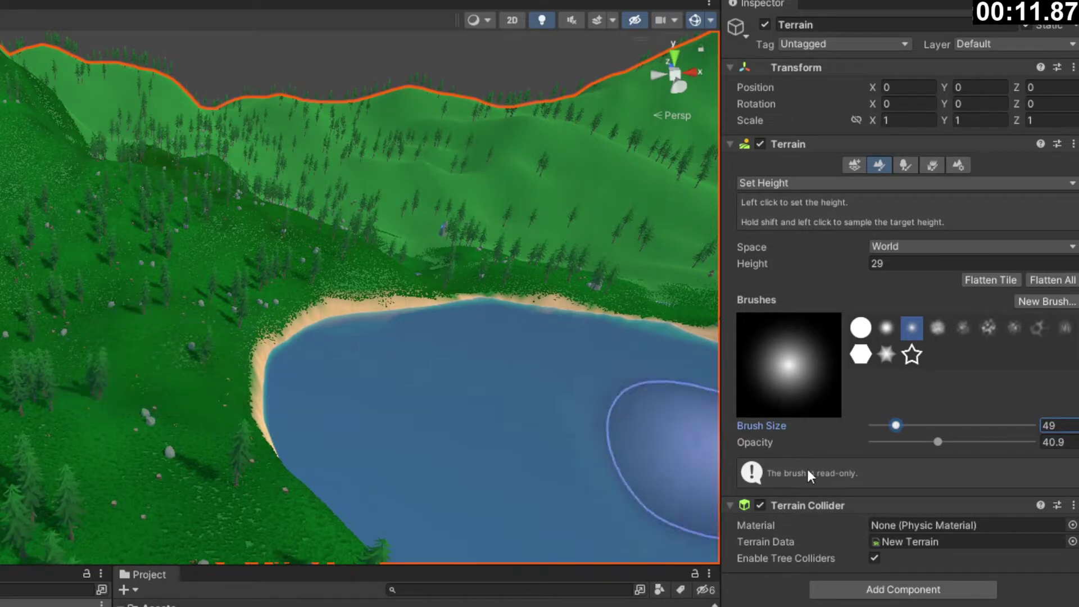
drag(938, 441, 892, 443)
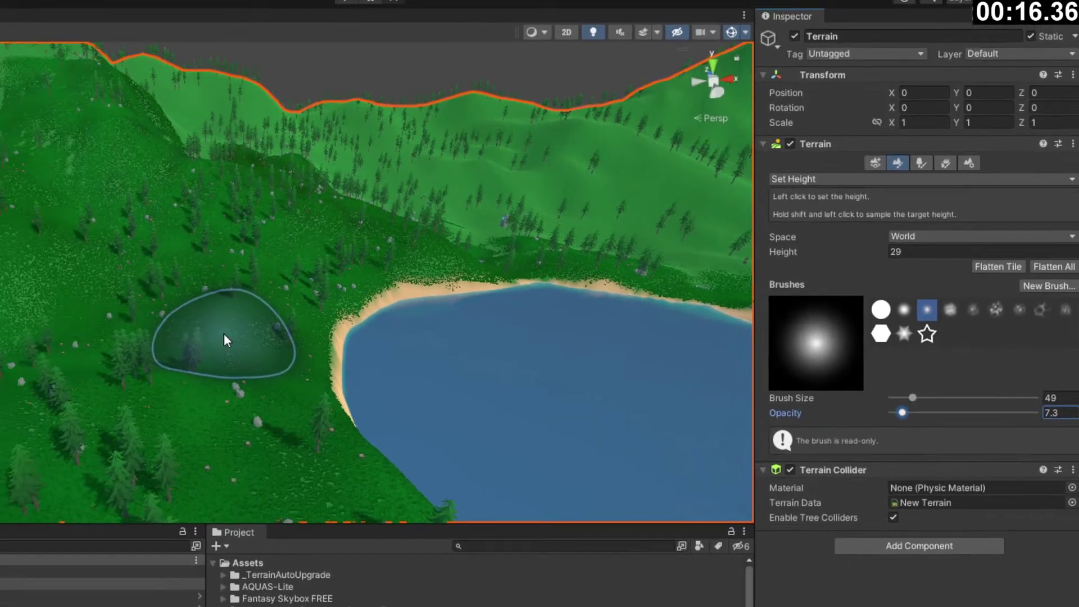
Step: Flatten the wooded ground beside the lake to height 29 with the Set Height brush
middle_drag(112, 358, 148, 312)
scroll(157, 316, up, 3)
mouse_move(467, 271)
mouse_down()
mouse_move(417, 329)
mouse_move(211, 292)
mouse_move(294, 246)
mouse_move(422, 242)
mouse_move(411, 342)
mouse_move(252, 349)
mouse_move(370, 253)
mouse_move(480, 286)
mouse_move(359, 297)
mouse_up()
mouse_move(359, 297)
right_down()
mouse_move(516, 209)
mouse_move(497, 179)
mouse_move(498, 203)
mouse_move(483, 222)
right_up()
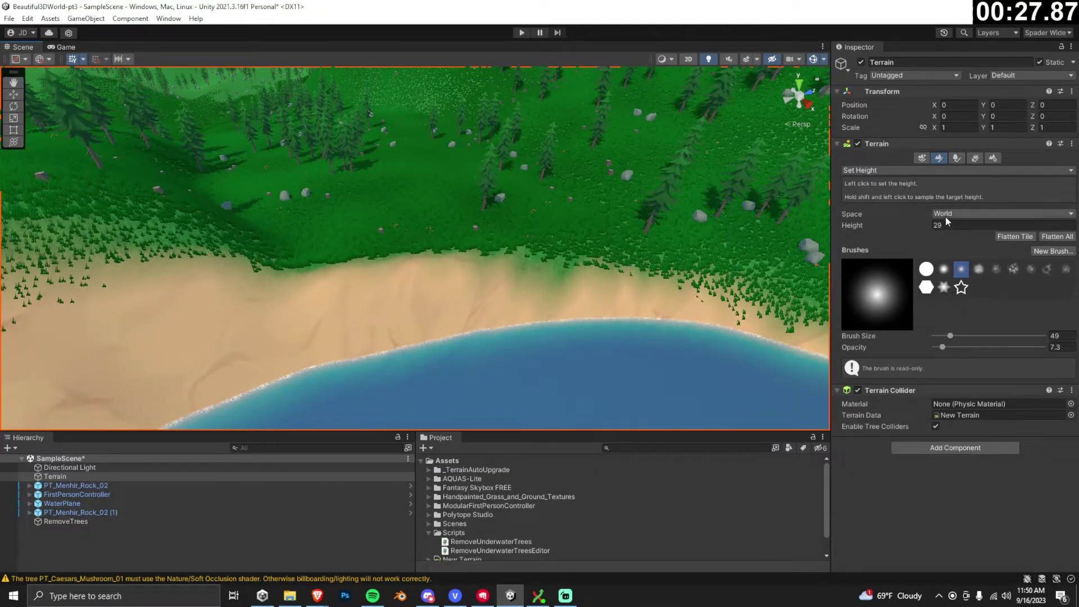
Step: Adjust the Smooth Height brush and smooth the edges of the flattened ground beside the lake
click(903, 171)
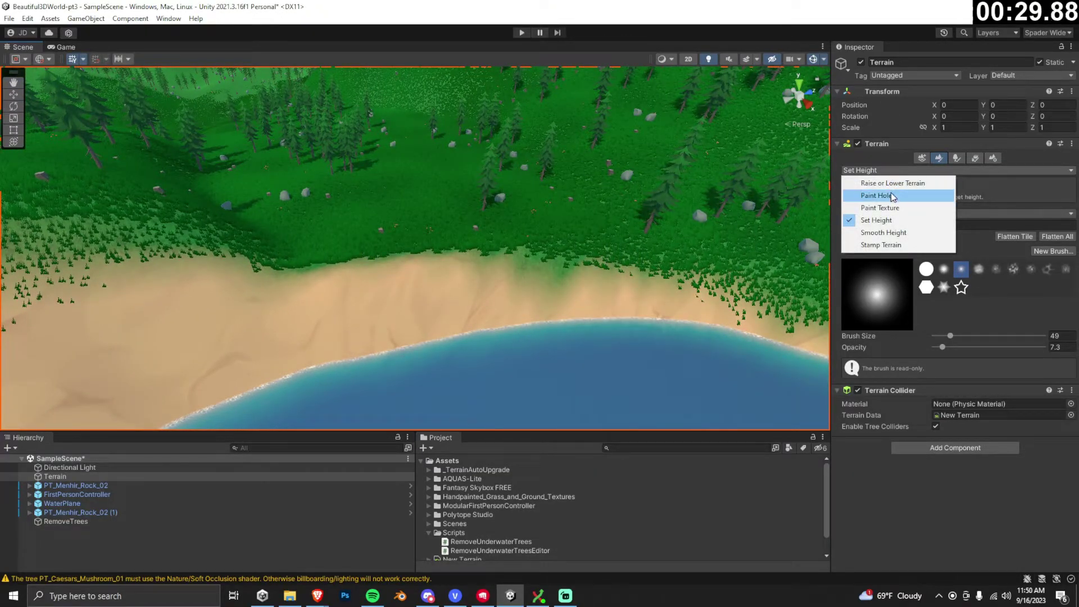
click(885, 232)
drag(950, 303, 986, 311)
mouse_move(369, 324)
mouse_down()
mouse_move(258, 299)
mouse_move(440, 275)
mouse_move(398, 284)
mouse_move(426, 305)
mouse_move(597, 265)
mouse_move(508, 229)
mouse_up()
Step: Erase the trees from the flattened clearing beside the lake with the Paint Trees tool
click(957, 158)
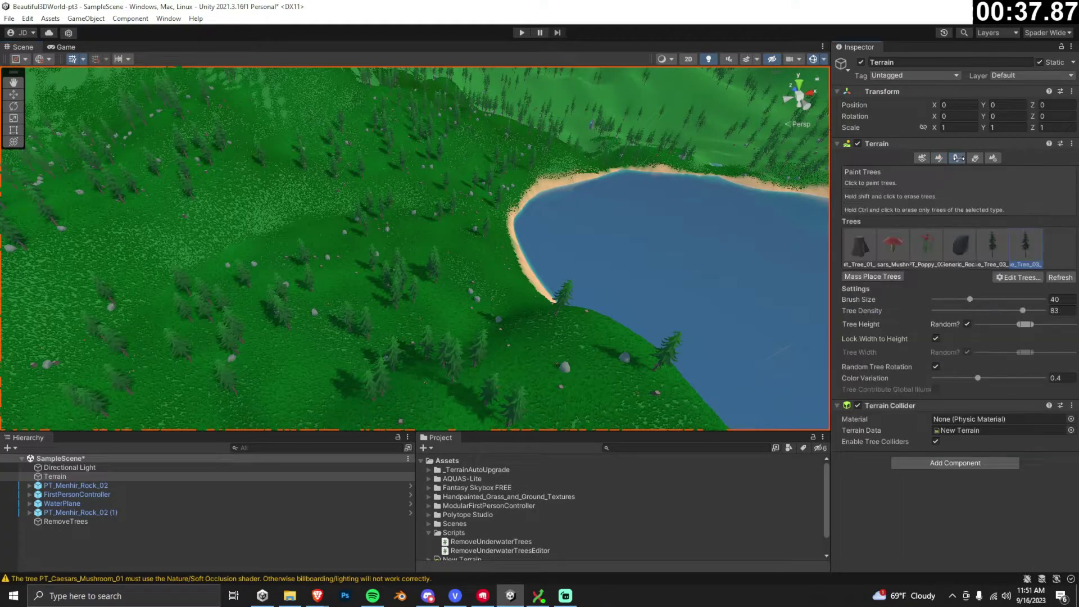
click(993, 245)
mouse_move(463, 287)
shift+mouse_down()
mouse_move(396, 326)
mouse_move(224, 322)
mouse_move(308, 251)
mouse_move(417, 234)
shift+mouse_up()
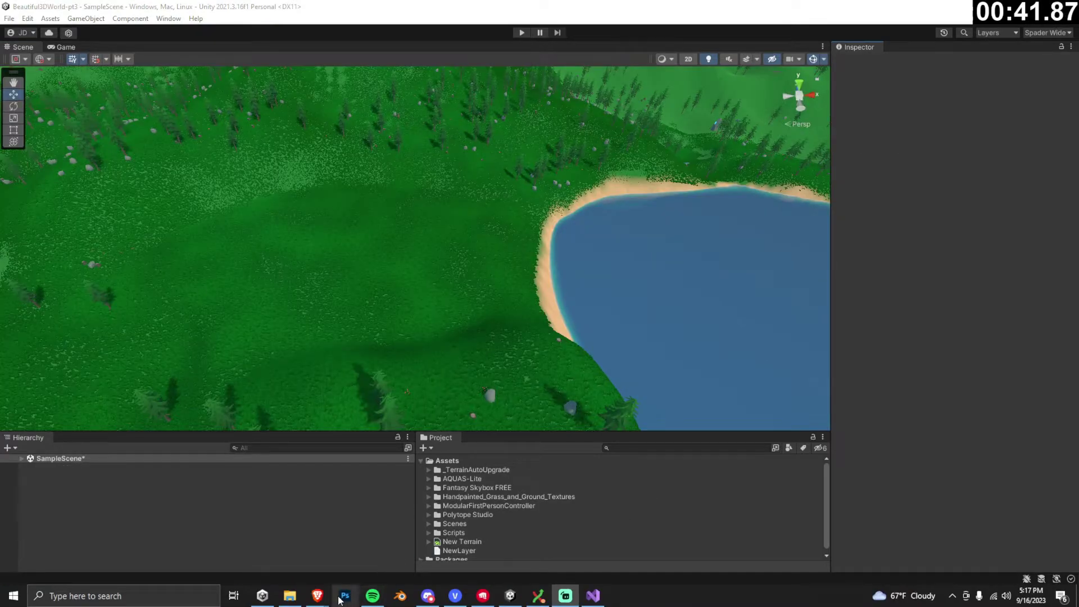
Step: Switch to the browser and send the free RPG Poly Pack - Lite asset from the Asset Store to Unity
mouse_move(317, 596)
click(376, 557)
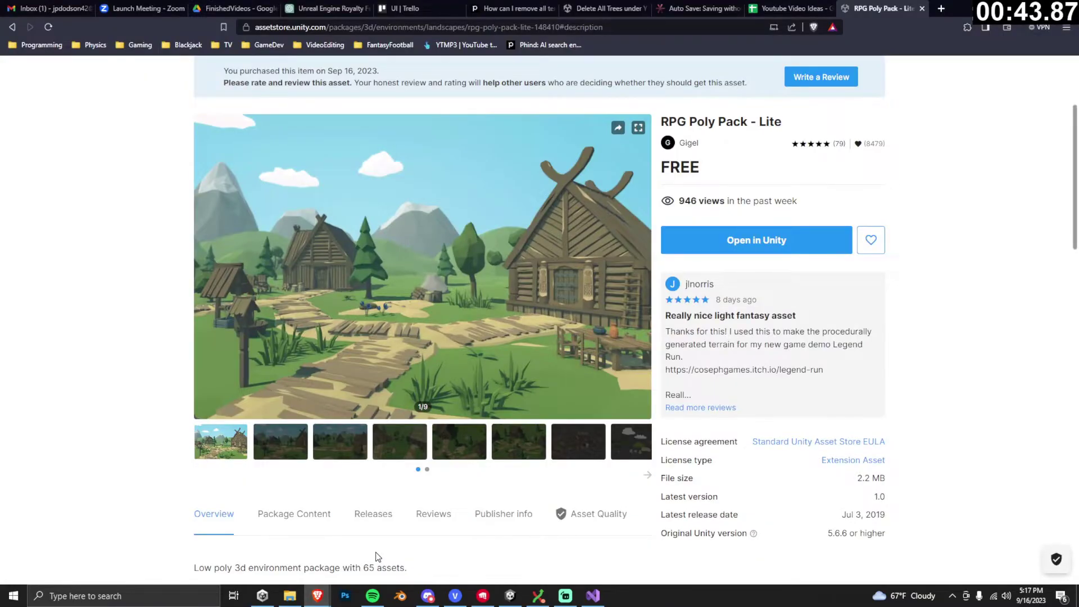
click(740, 251)
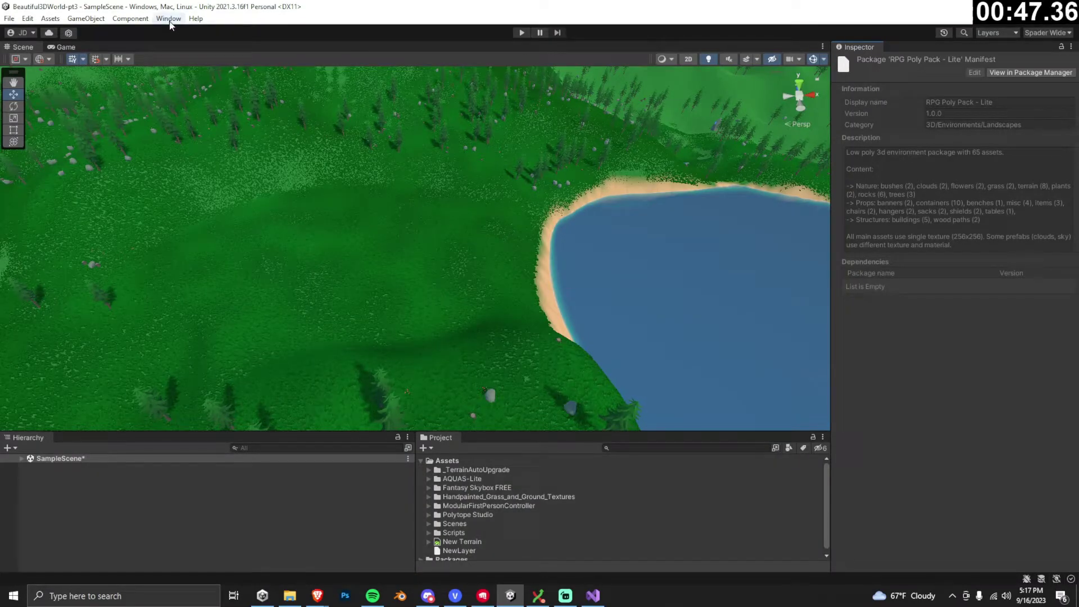
Step: Search My Assets in the Package Manager for "RPG poly" and import RPG Poly Pack - Lite
click(169, 18)
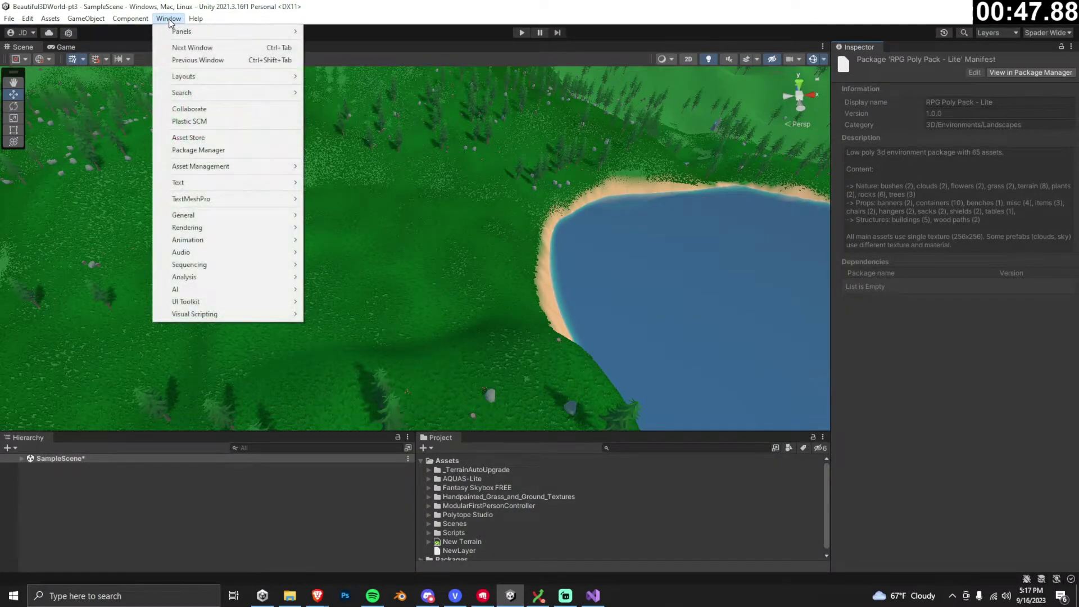
click(199, 149)
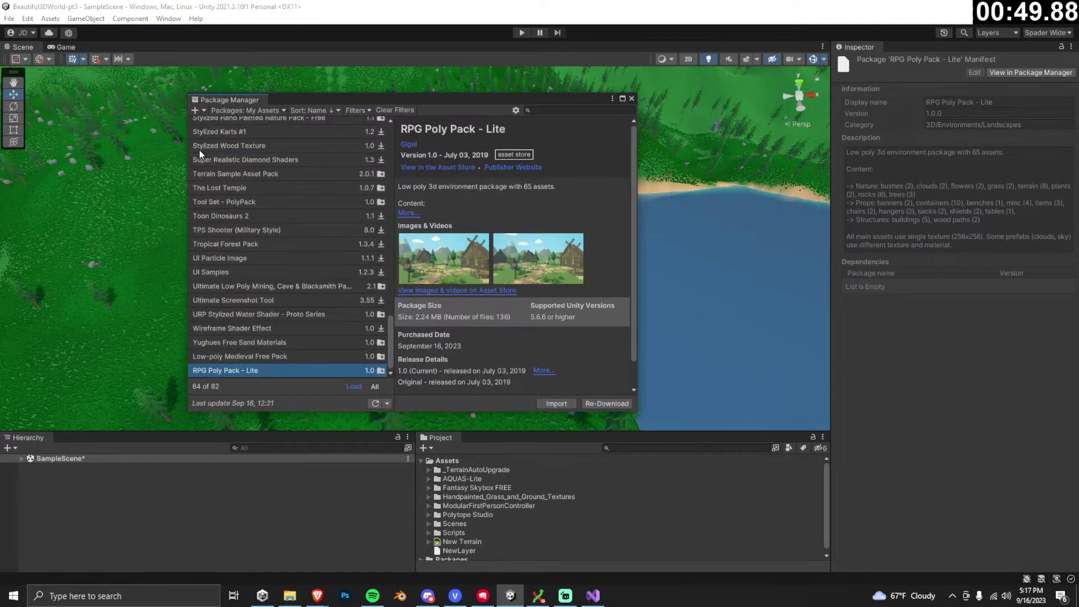
click(256, 110)
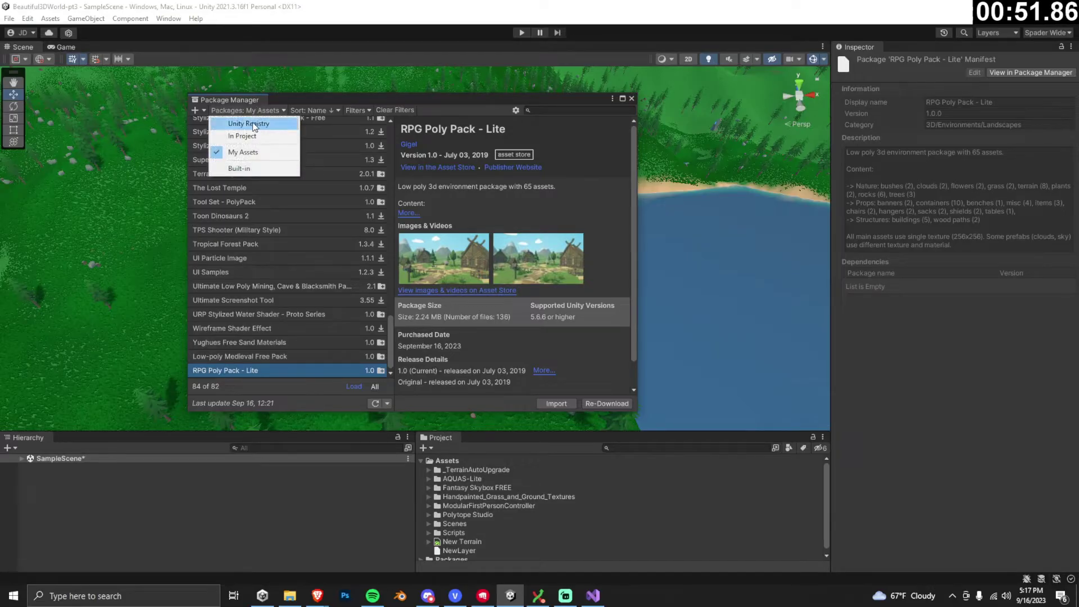
click(241, 155)
click(562, 110)
text(RPG poly)
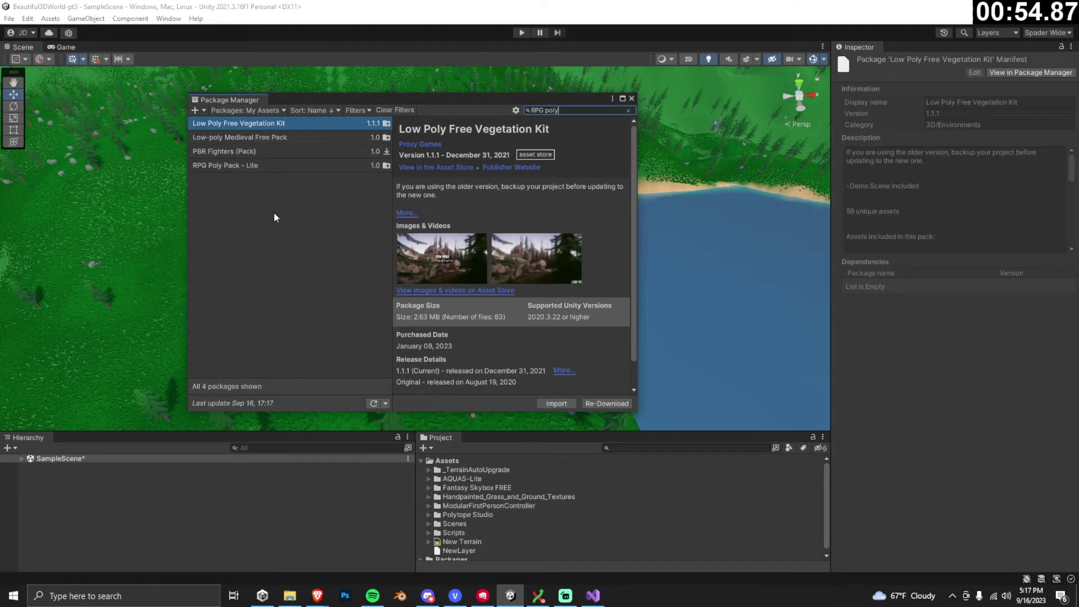
click(247, 166)
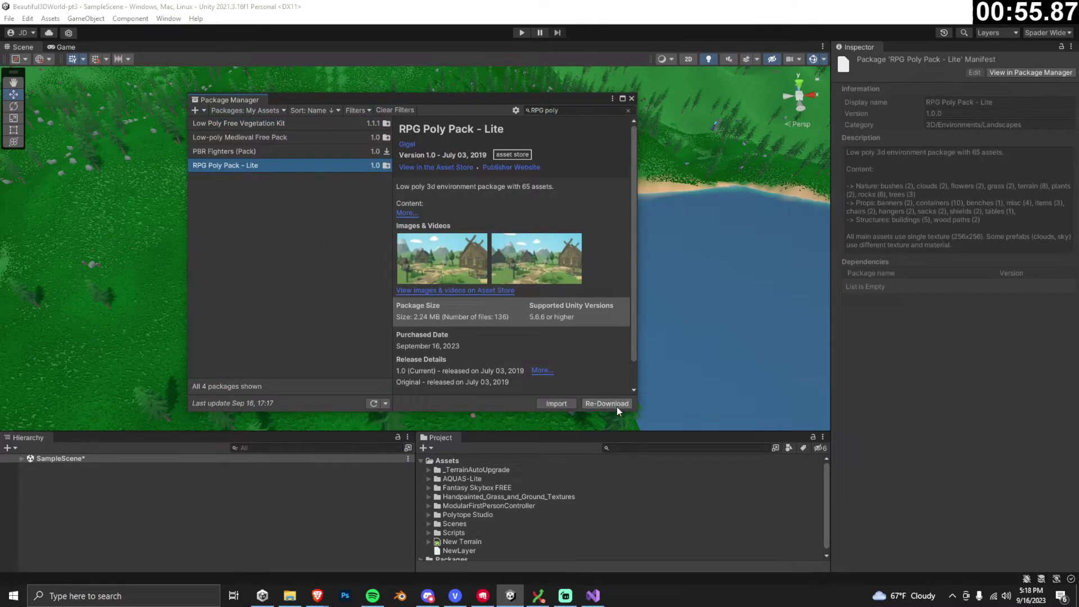
click(568, 403)
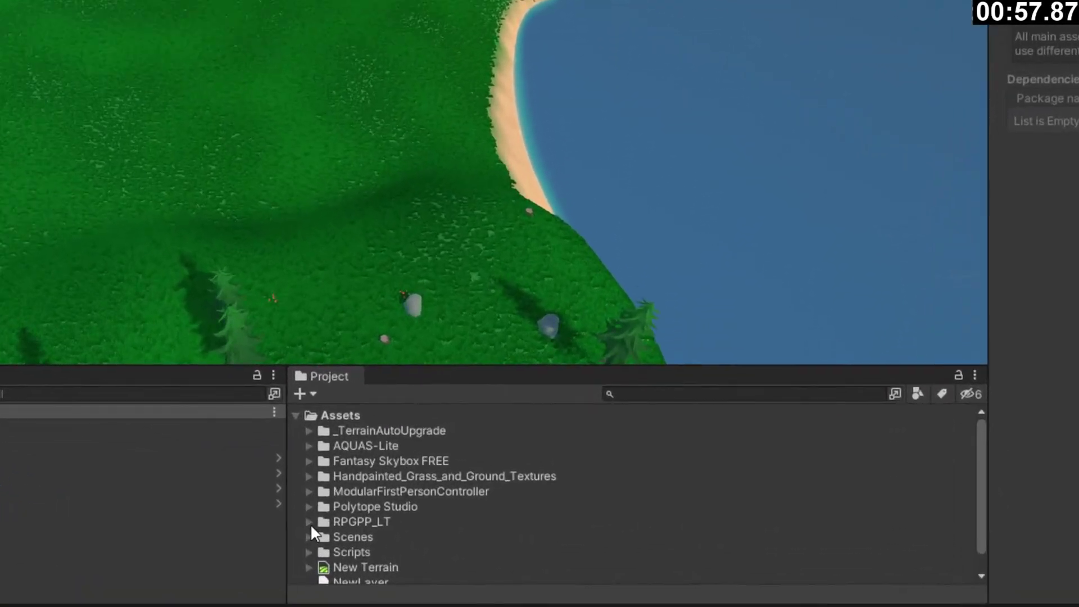
Step: Expand the imported RPGPP_LT folder down to the building prefabs in Bld_closed
click(309, 522)
click(366, 521)
scroll(393, 514, down, 2)
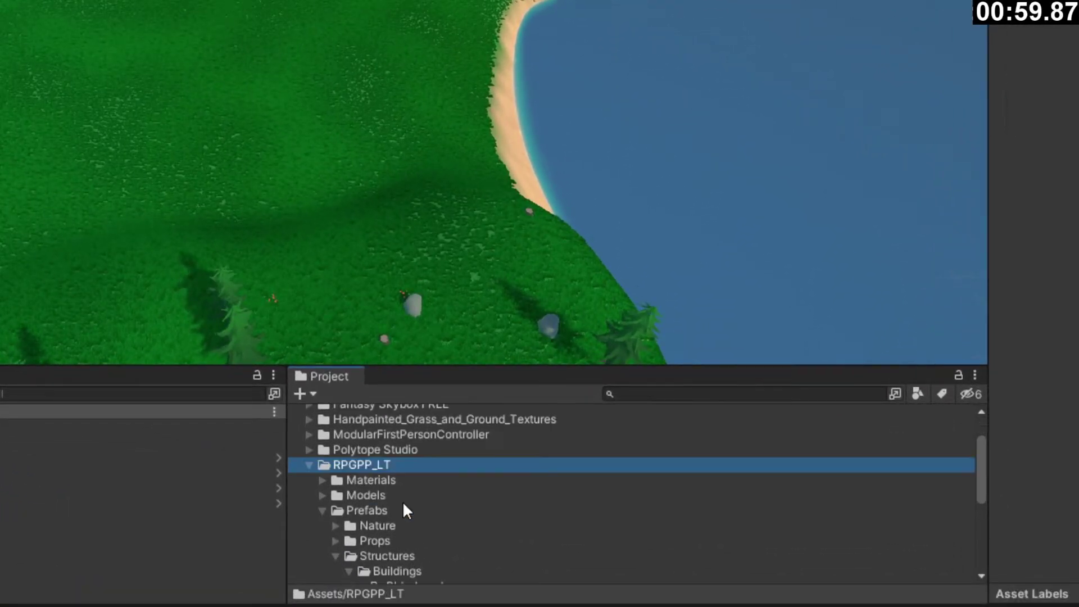
scroll(390, 513, down, 3)
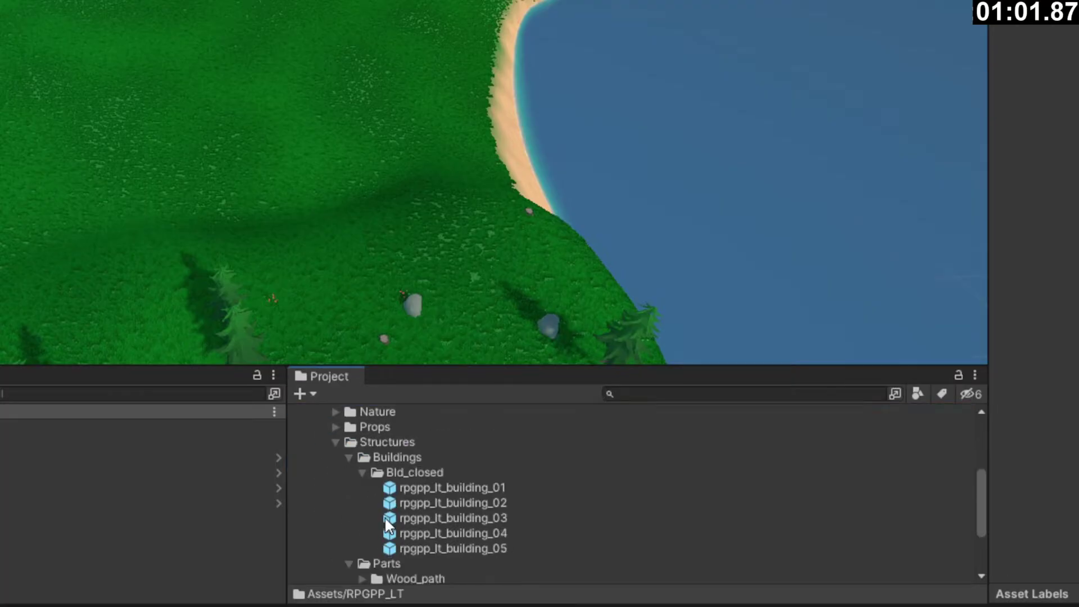
Step: Preview the rpgpp_lt_building_02 and rpgpp_lt_building_03 prefabs and return to the scene
click(489, 504)
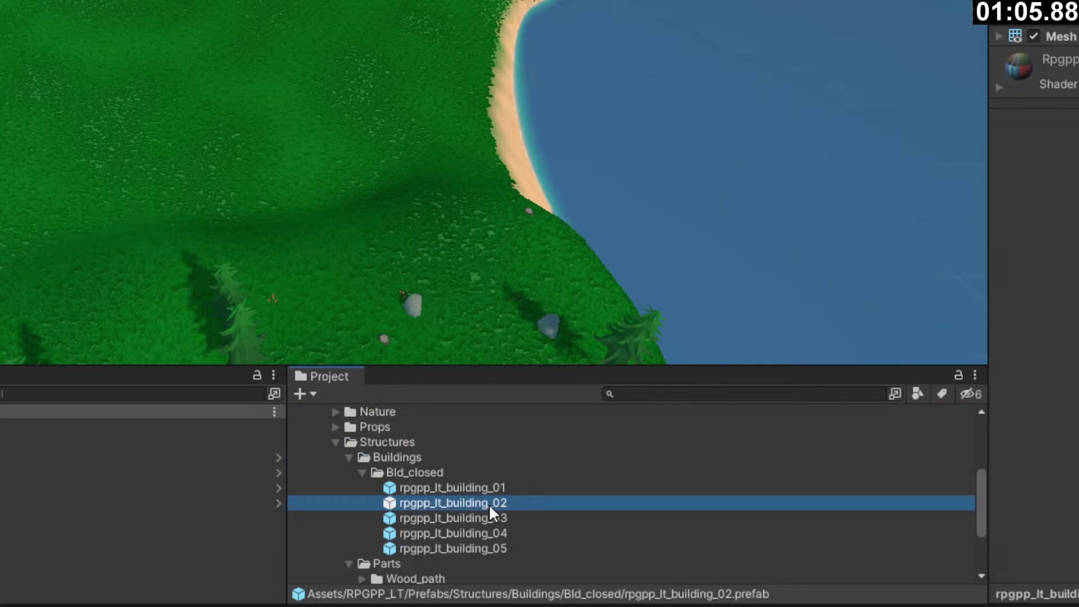
double_click(489, 503)
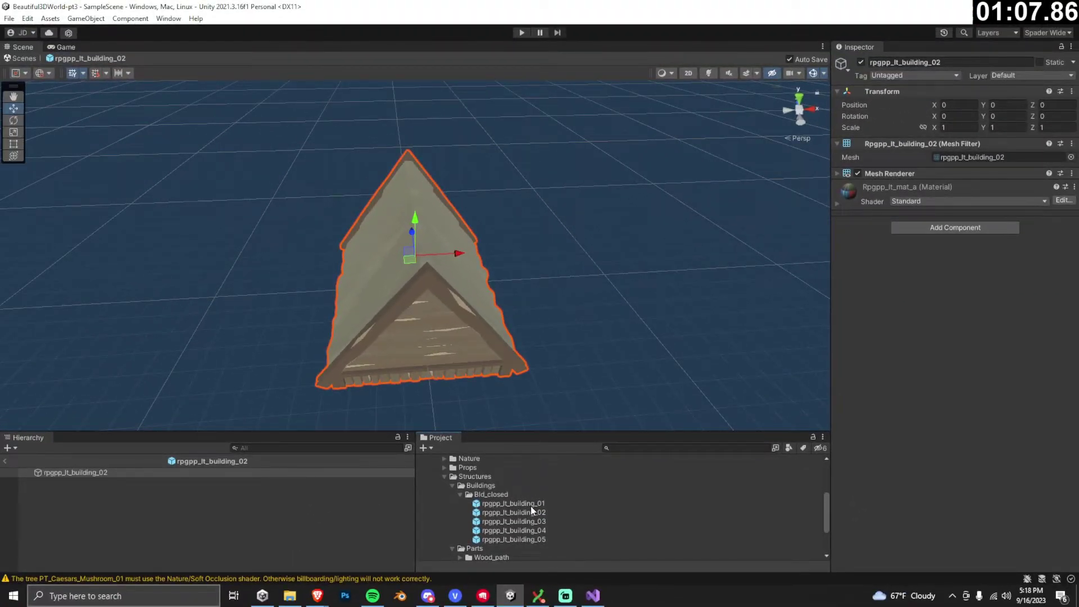
double_click(531, 522)
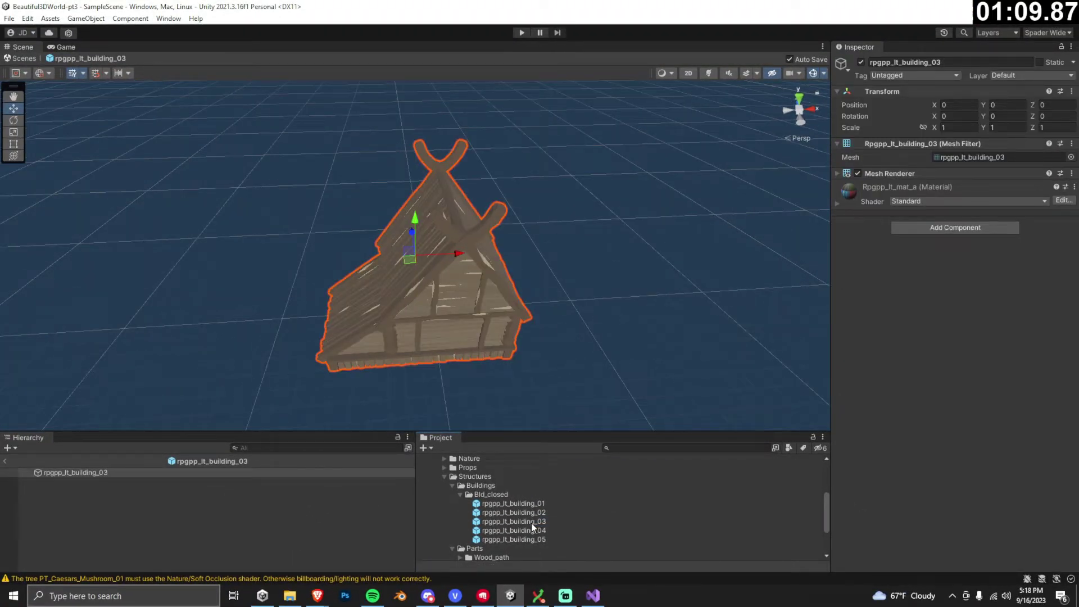
click(6, 462)
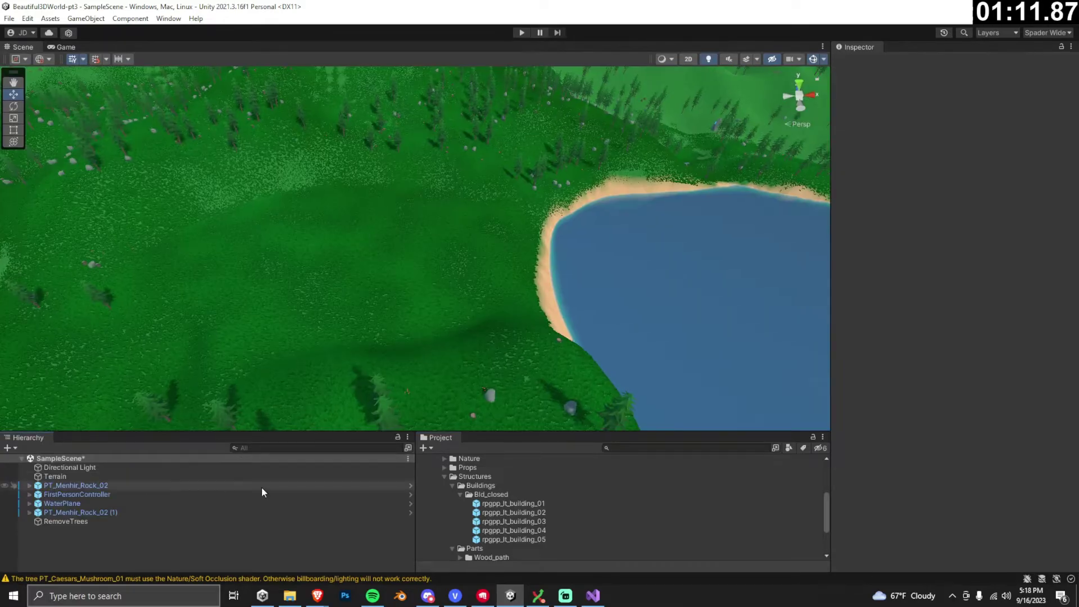
Step: Place rpgpp_lt_building_03 in the clearing with a Y rotation of 90 and sink it into the ground to about Y 29.26
drag(533, 521, 410, 268)
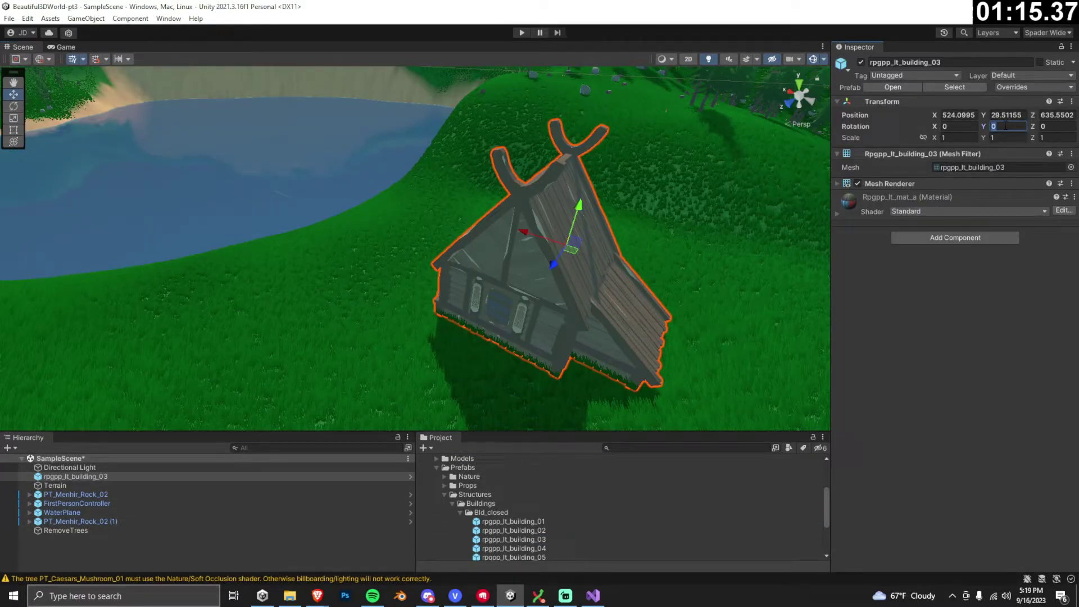
text(90)
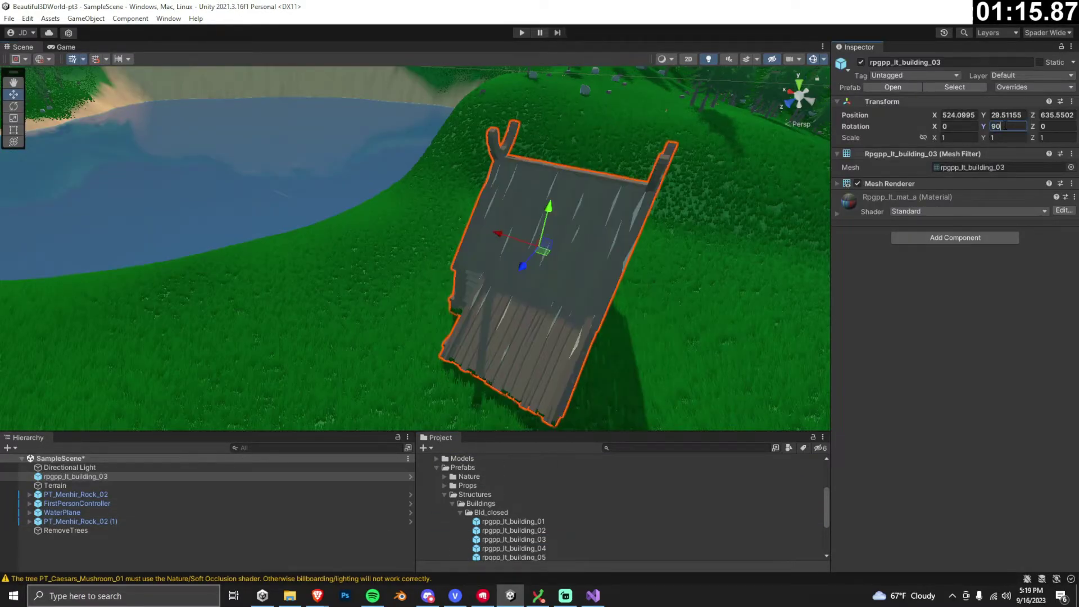
alt+drag(602, 207, 533, 213)
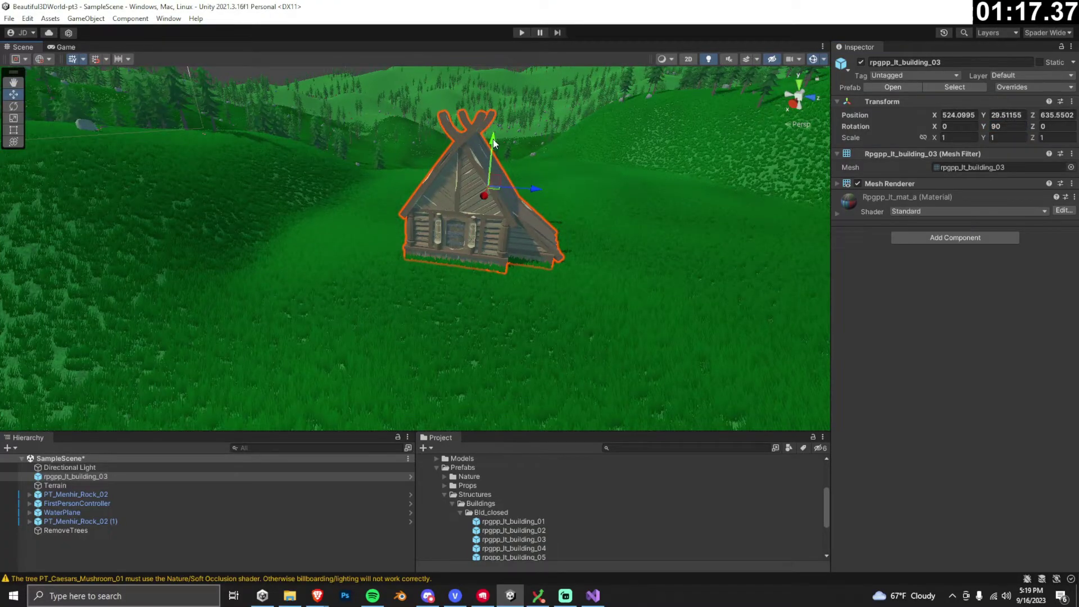
drag(493, 140, 494, 146)
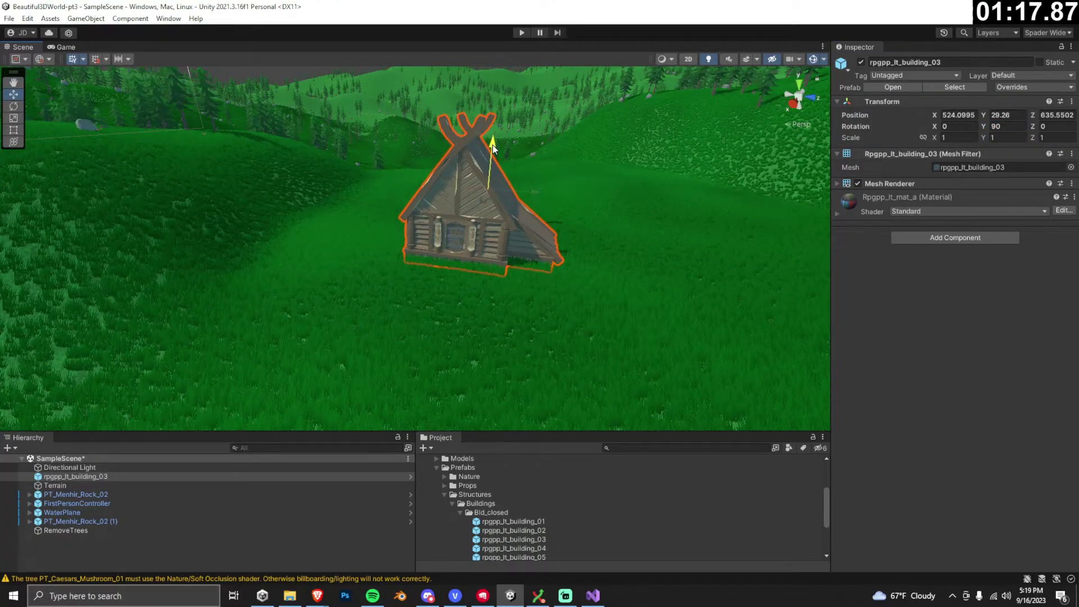
click(529, 298)
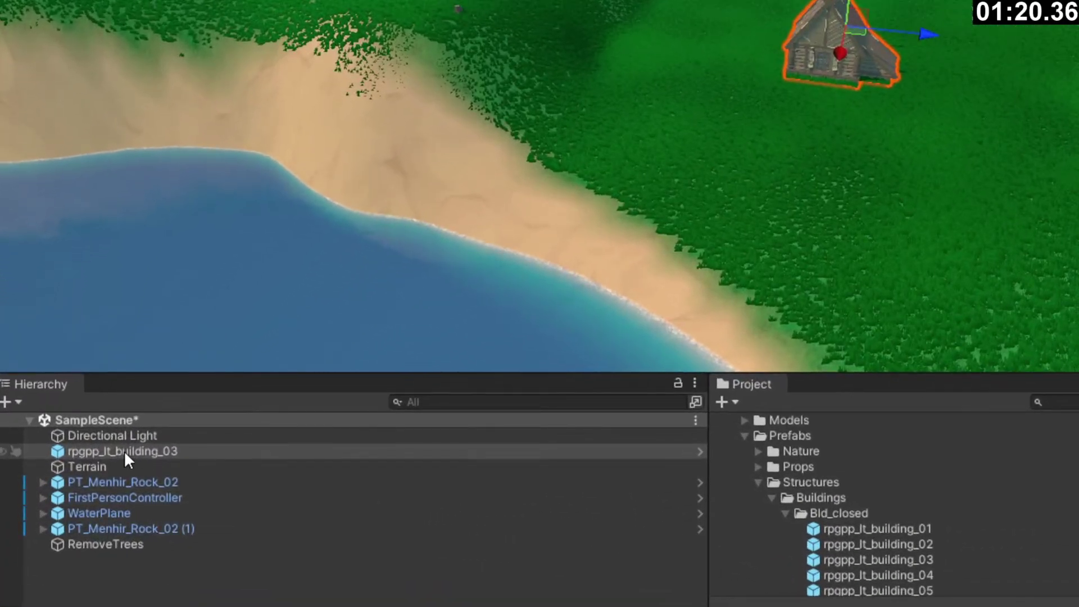
Step: Make rpgpp_lt_building_03, both PT_Menhir_Rock_02 objects and WaterPlane children of Terrain
drag(74, 476, 78, 493)
ctrl+click(113, 514)
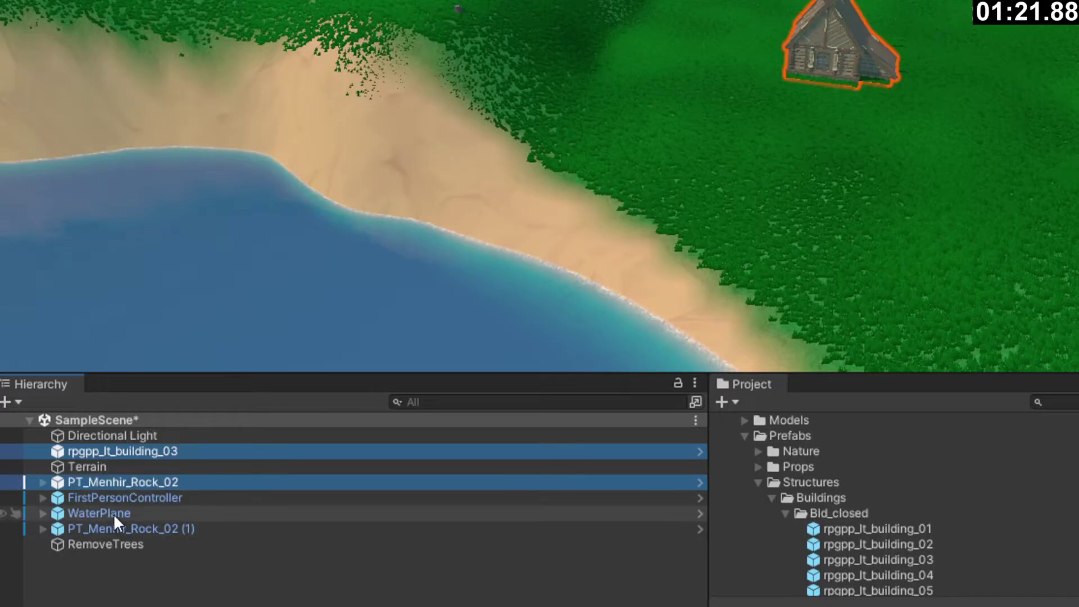
ctrl+click(112, 531)
drag(112, 530, 88, 466)
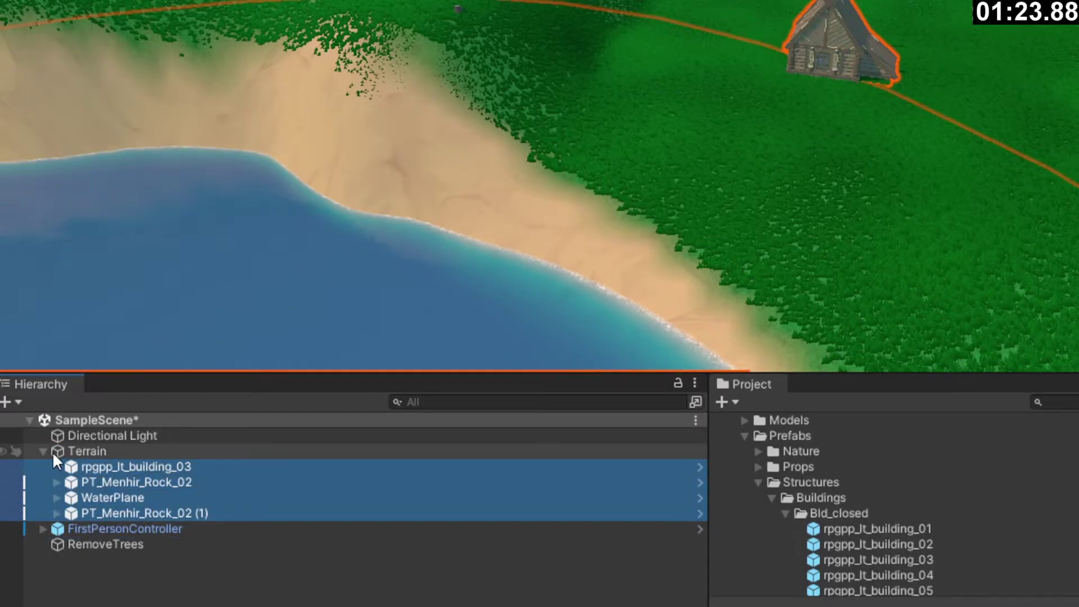
click(44, 451)
click(139, 514)
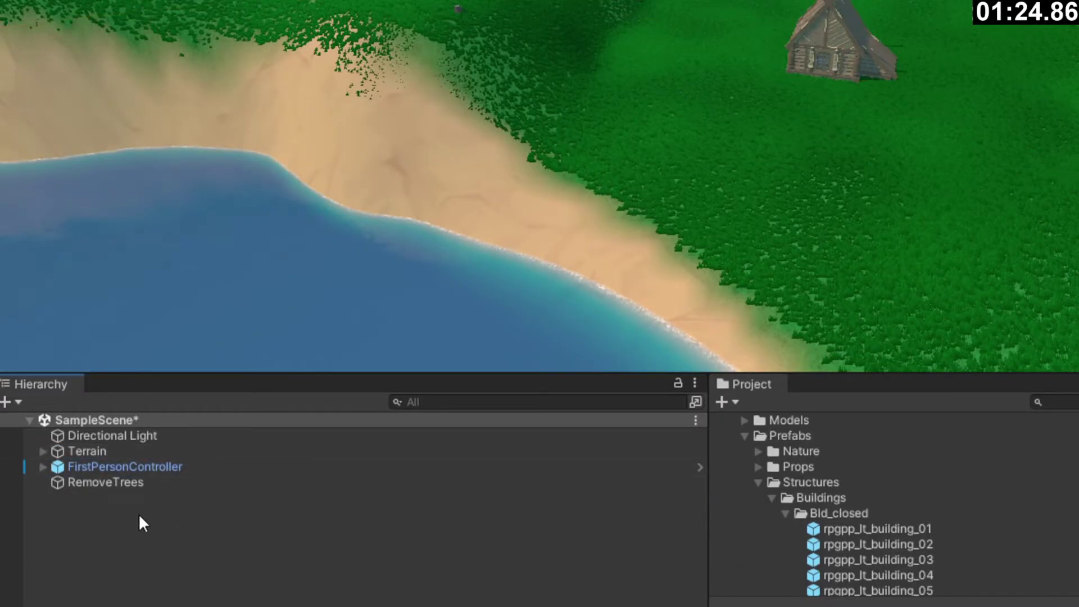
click(44, 451)
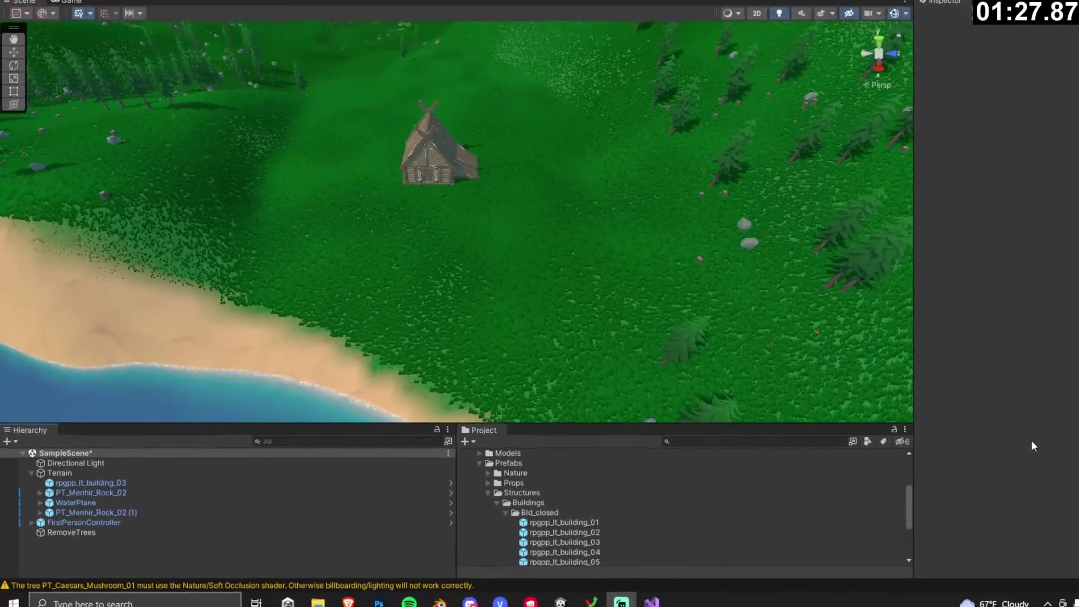
Step: Erase a strip of grass from the house door to the beach with the round detail brush, opacity 0.547 and target strength 0.5625
click(64, 473)
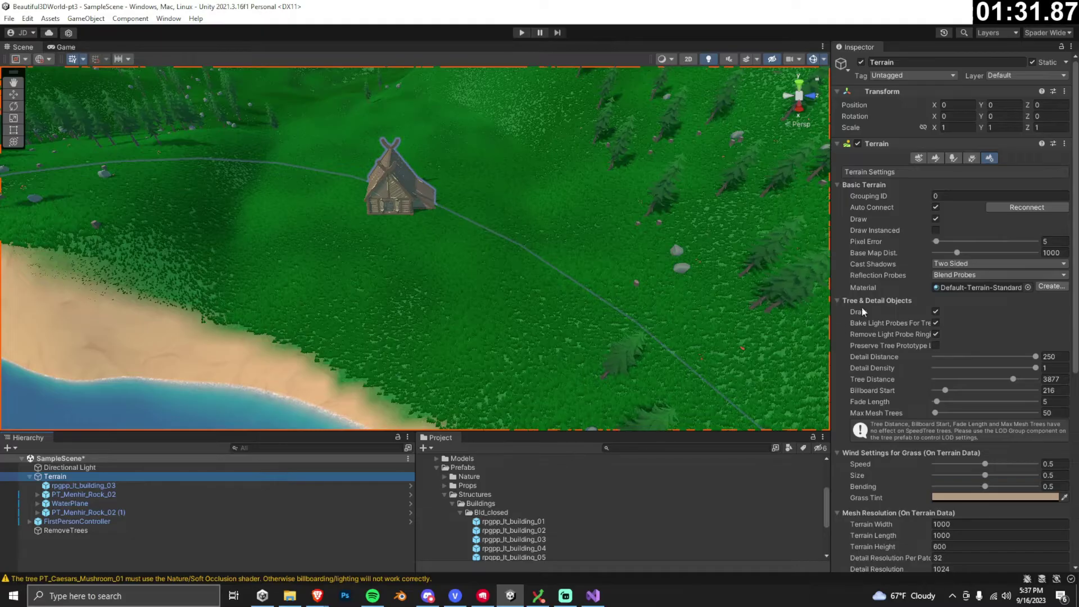
click(972, 158)
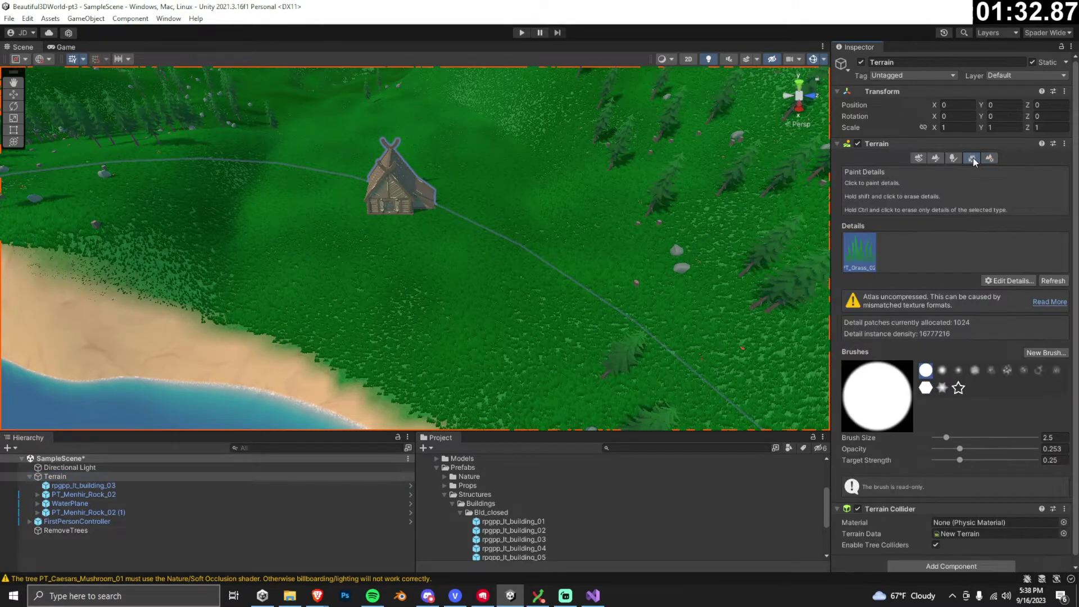
drag(960, 460, 992, 455)
click(961, 449)
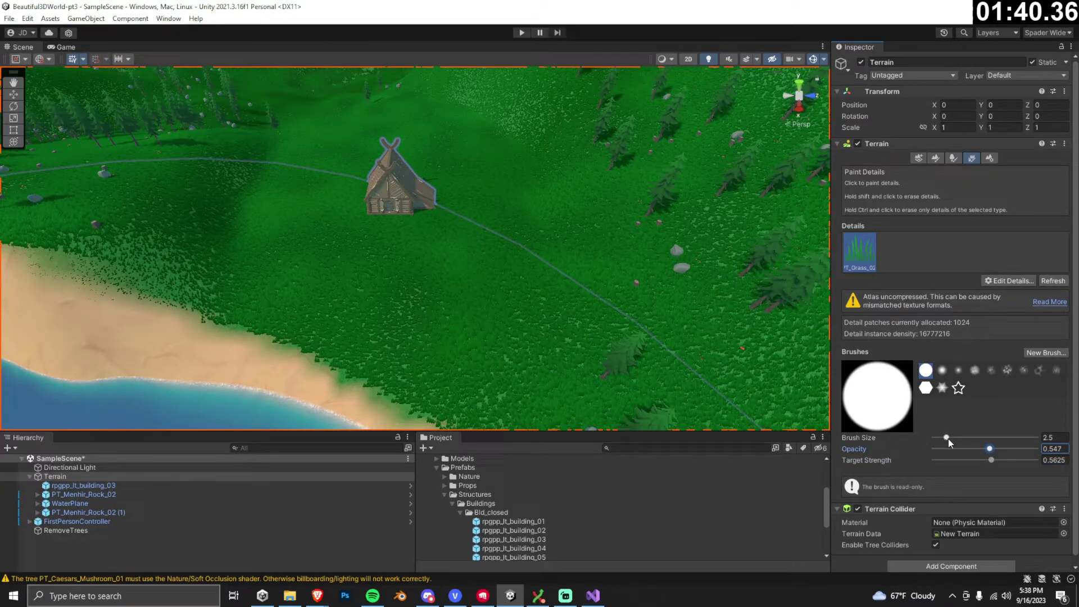
scroll(392, 221, up, 3)
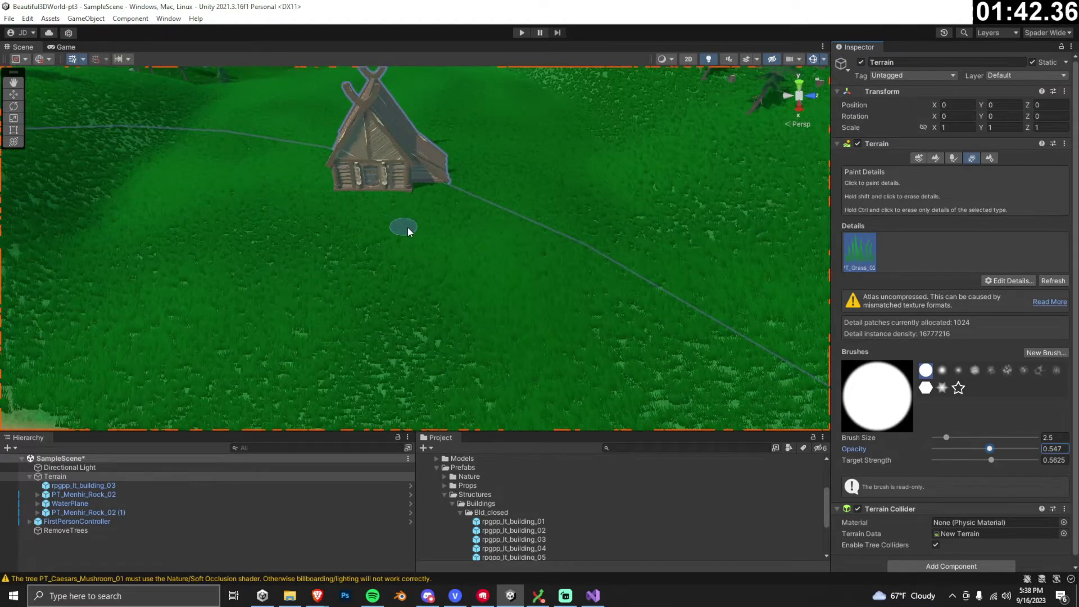
scroll(408, 228, down, 3)
middle_drag(429, 238, 458, 216)
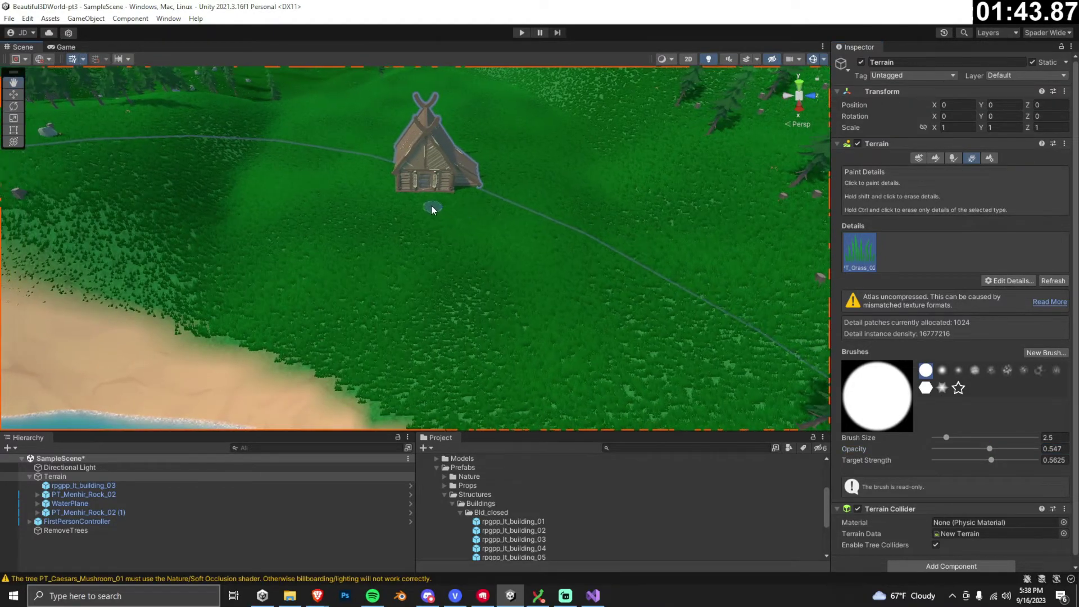
shift+drag(424, 198, 425, 227)
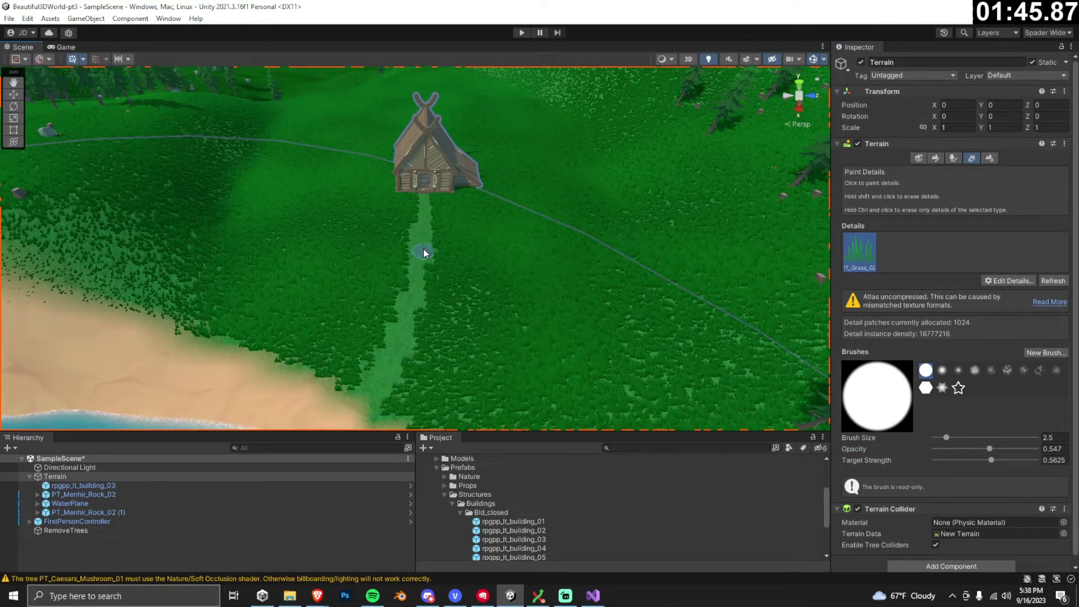
Step: Roughen the grass along the cleared strip's edges with the patchy detail brush at opacity 0.169 and target strength 0.1875
scroll(429, 211, up, 2)
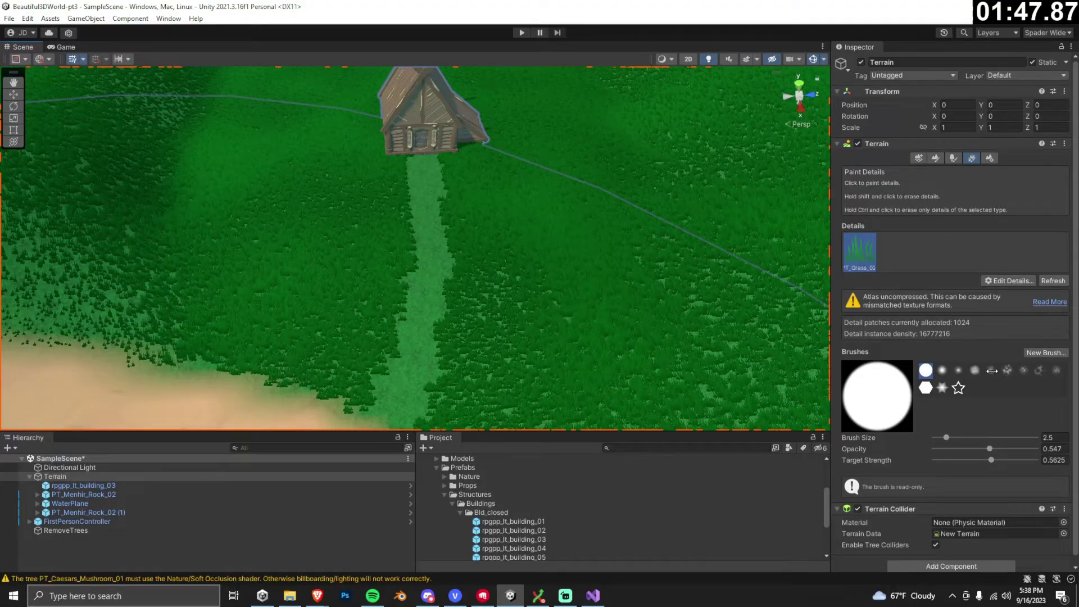
click(1008, 370)
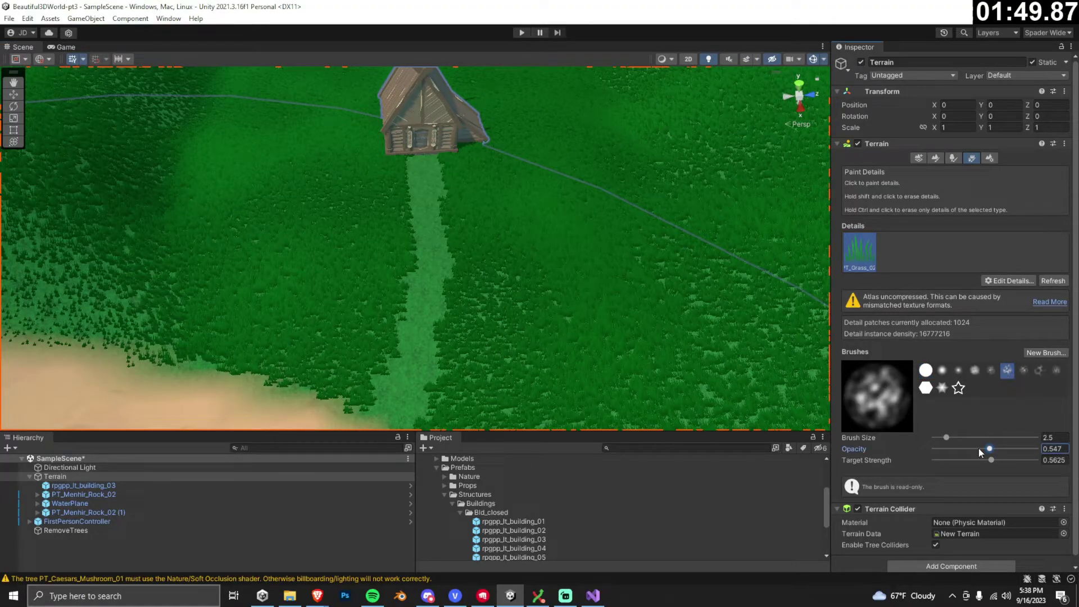
drag(950, 451, 959, 459)
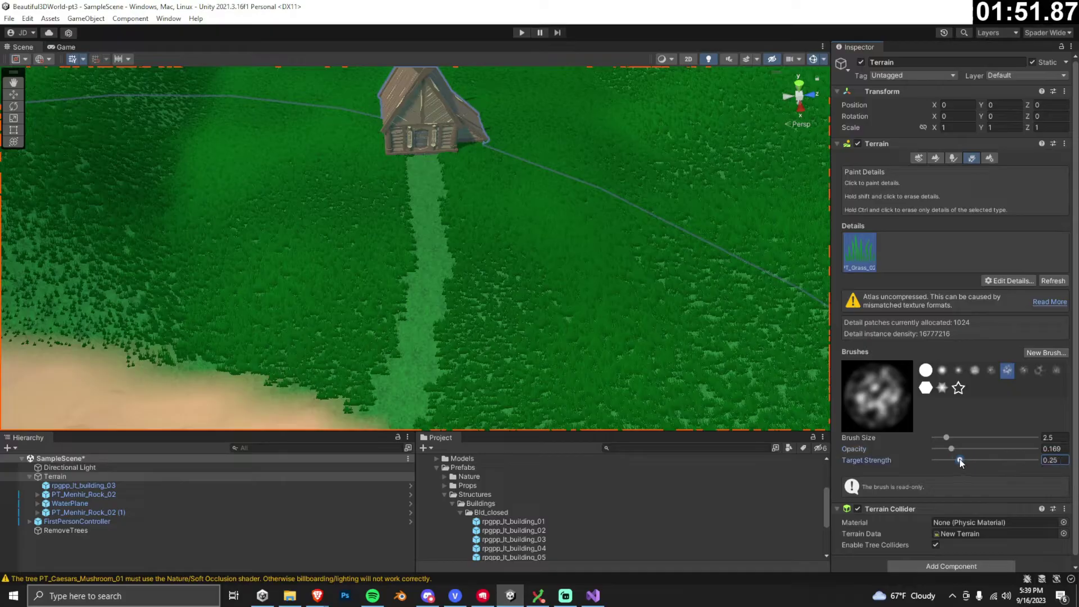
drag(467, 295, 449, 298)
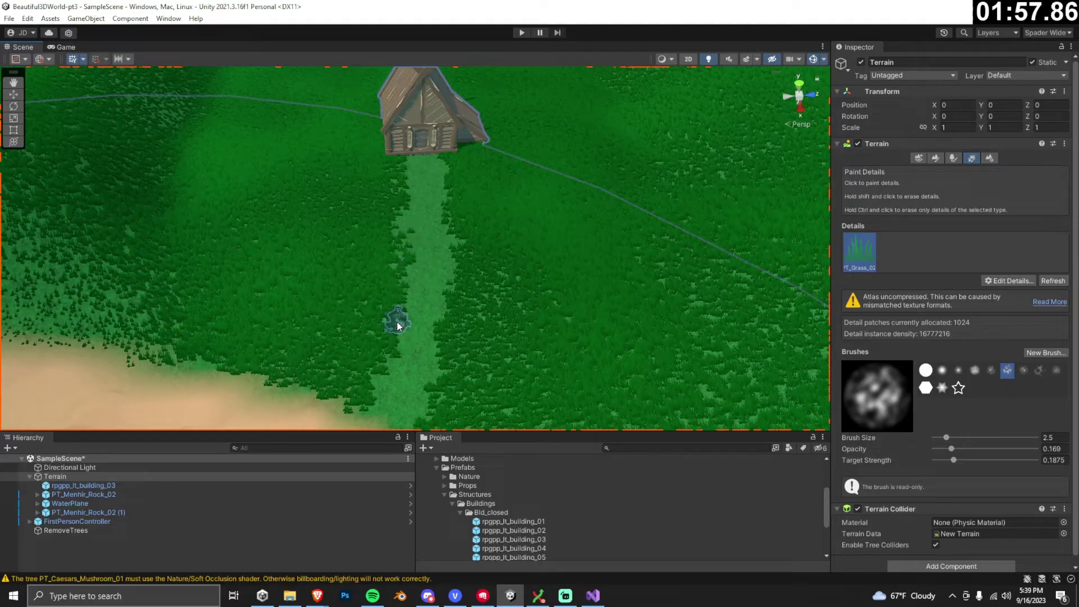
scroll(425, 413, down, 3)
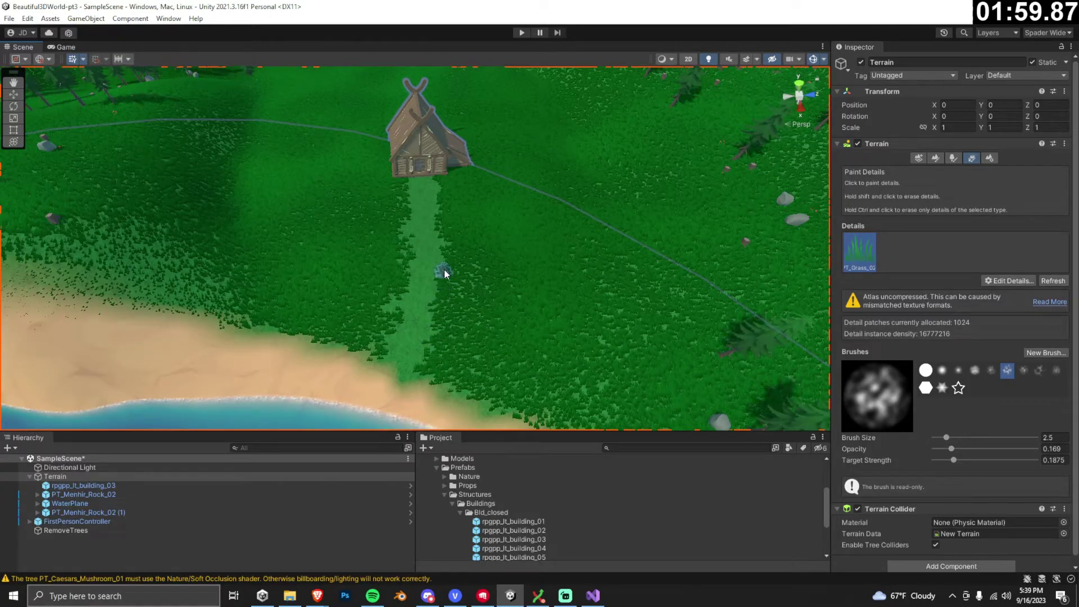
scroll(449, 219, up, 3)
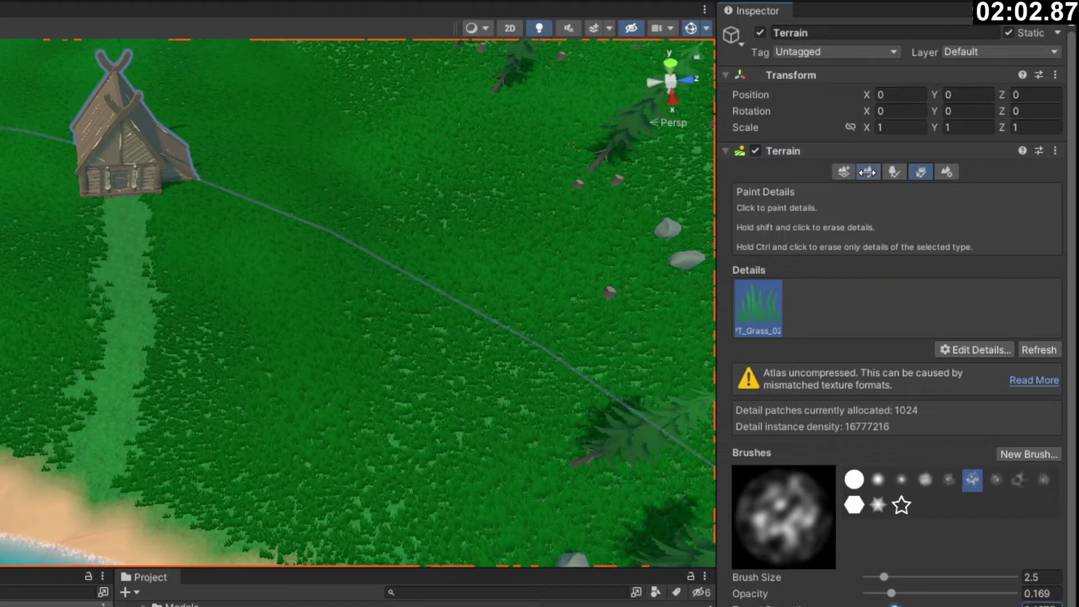
Step: Add the Dirt_claydarked_down layer to the terrain layers and select it for texture painting
click(868, 172)
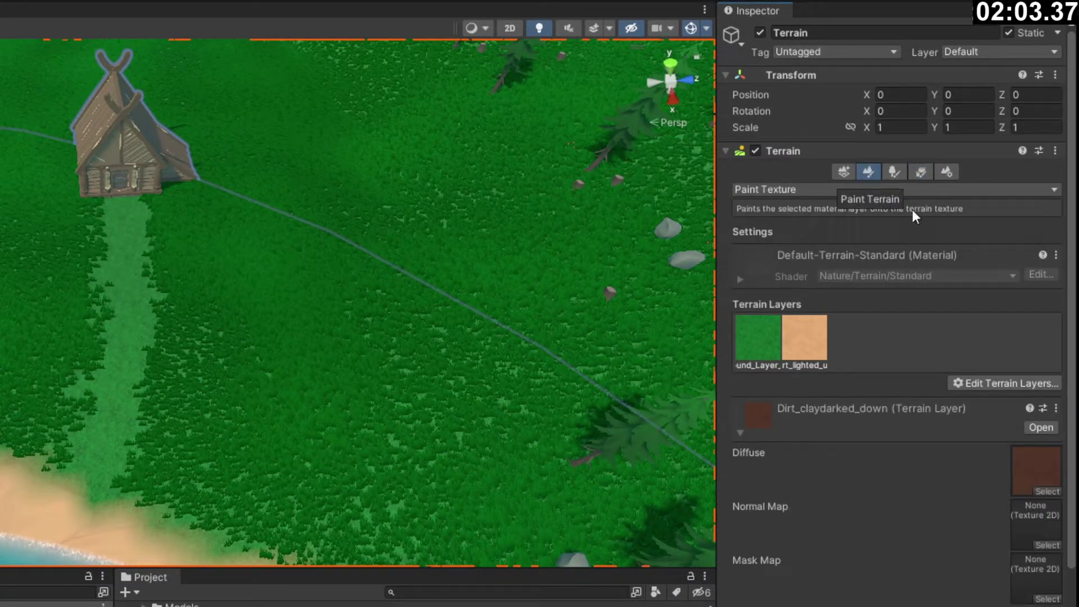
click(1003, 382)
click(993, 407)
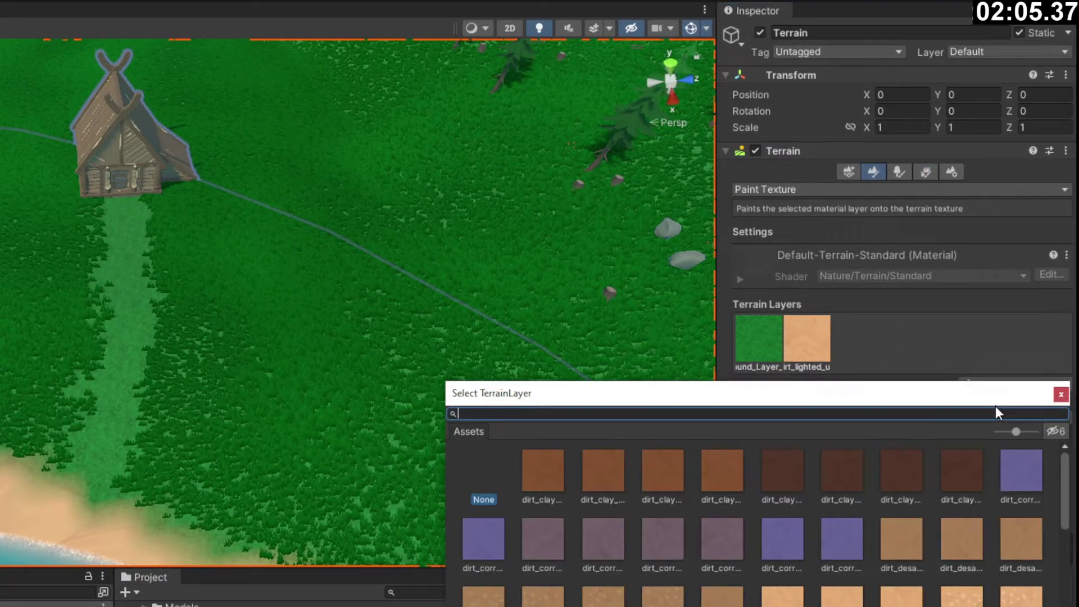
click(787, 470)
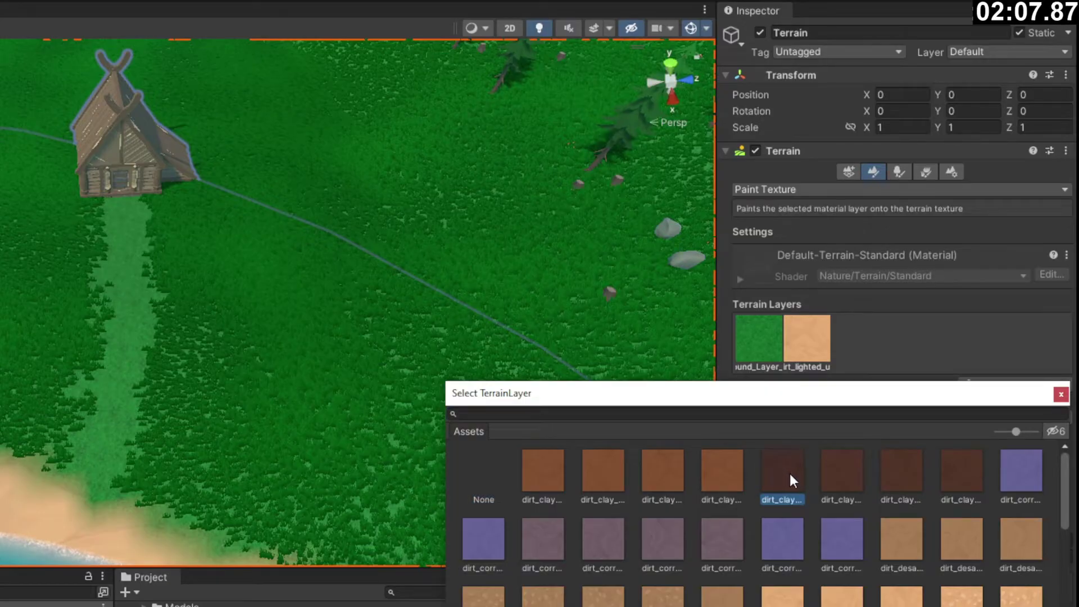
double_click(790, 473)
click(859, 341)
Step: Set the Dirt_claydarked_down layer's tiling size to X 7 and Y 10
scroll(893, 379, down, 2)
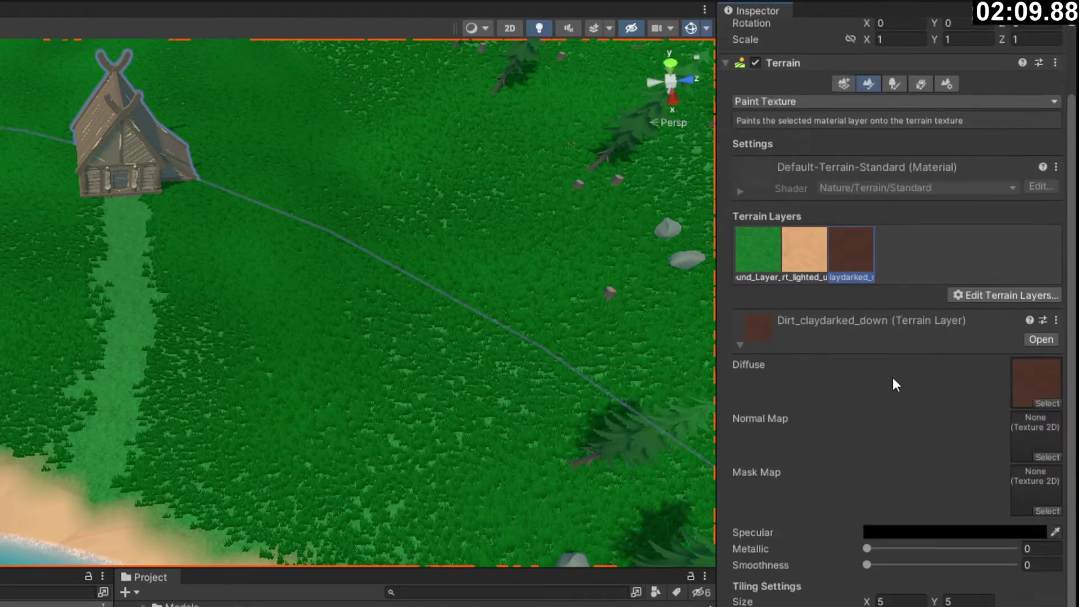
scroll(895, 393, down, 2)
click(891, 514)
text(7)
key(Tab)
text(10)
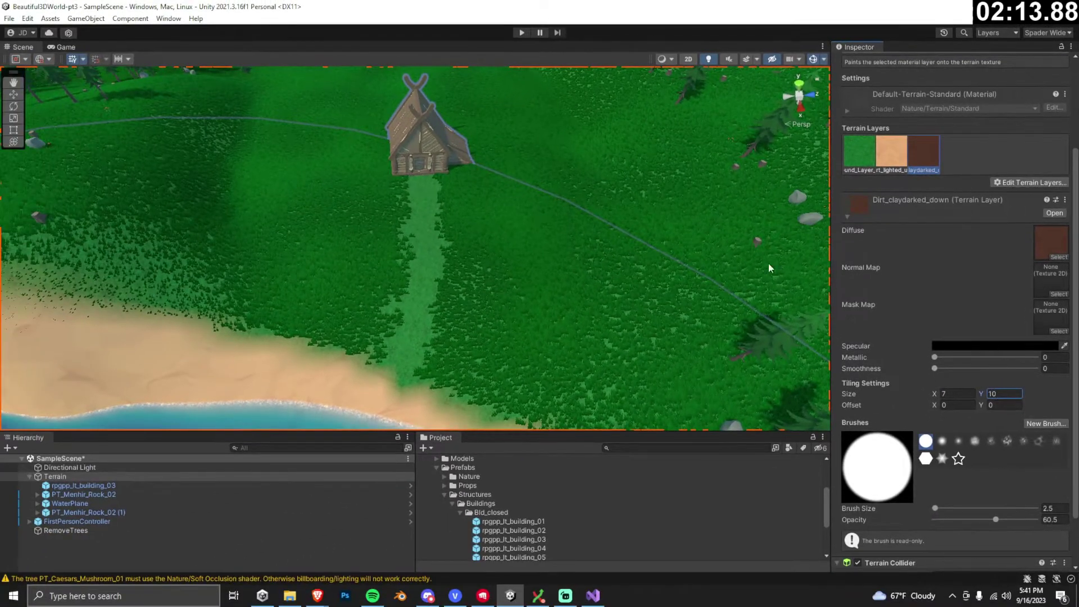
Step: Paint a dark dirt path along the cleared strip from the house door down to the beach
click(421, 180)
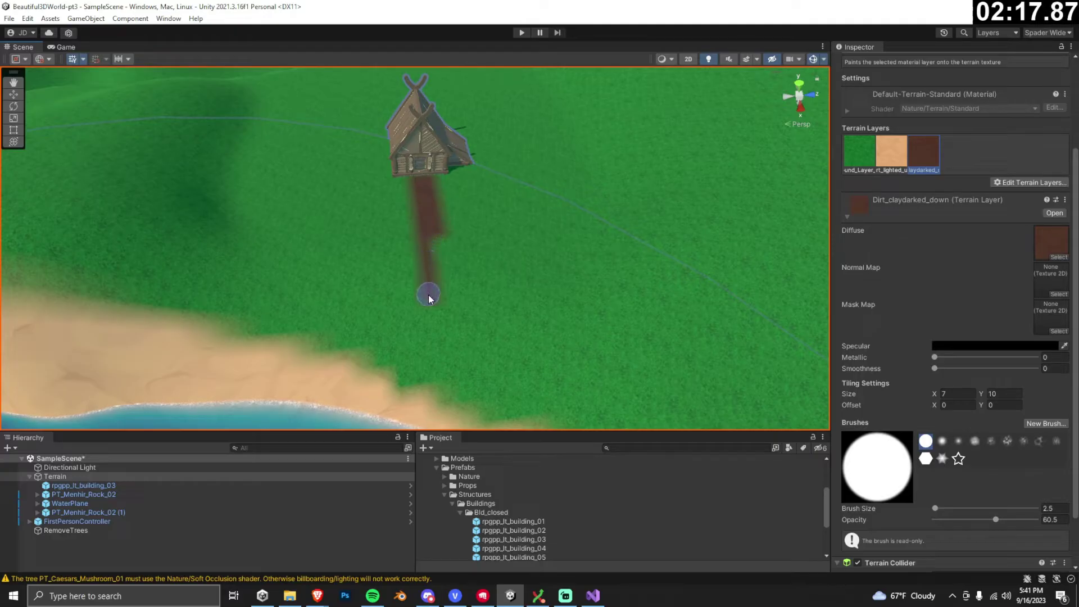
drag(429, 297, 430, 256)
mouse_move(405, 361)
mouse_down()
mouse_move(410, 312)
mouse_move(429, 321)
mouse_up()
drag(424, 270, 426, 231)
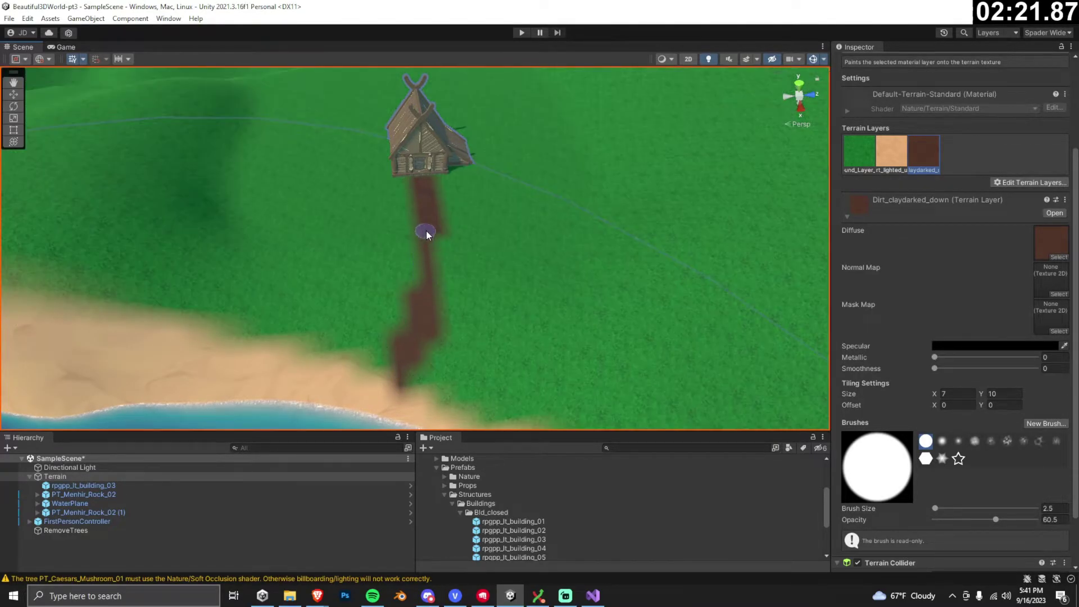
drag(430, 294, 421, 269)
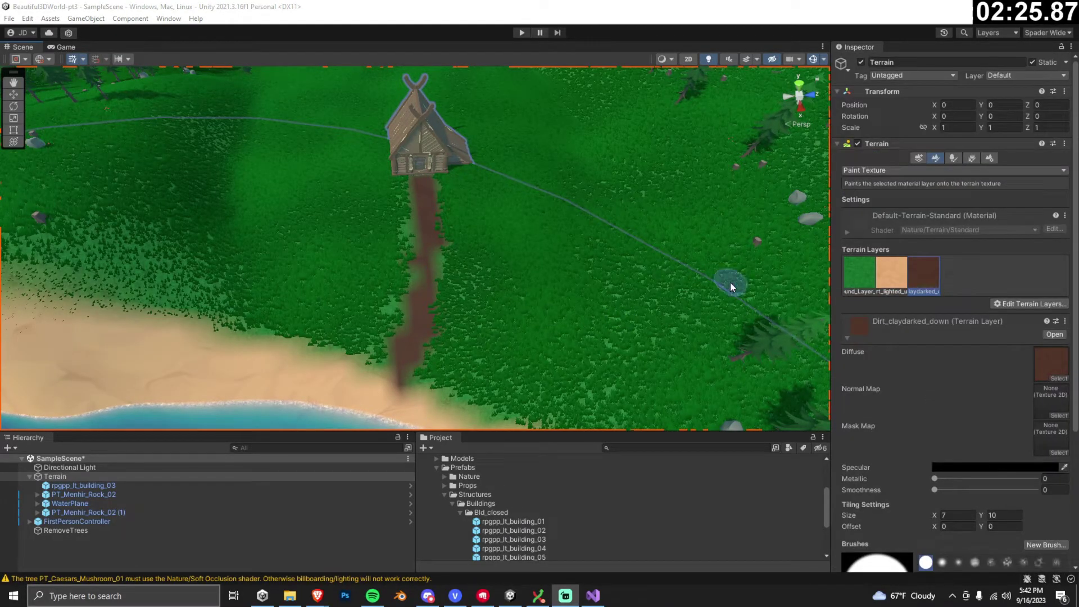
Step: Set the terrain's Control Texture Resolution to 1024 x 1024
click(989, 159)
scroll(976, 302, down, 3)
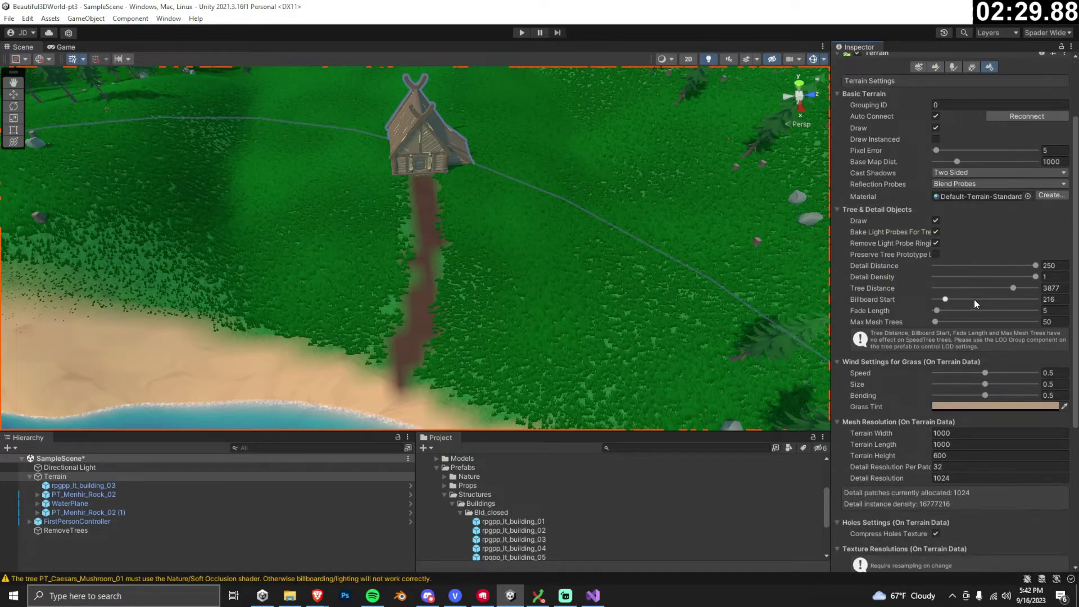
scroll(973, 299, down, 8)
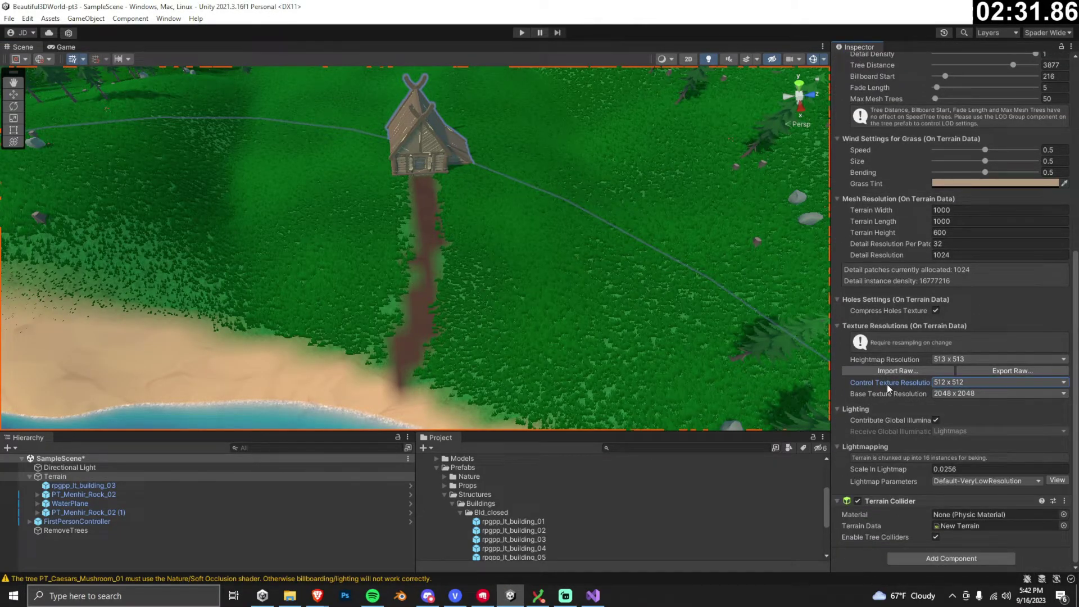
click(959, 384)
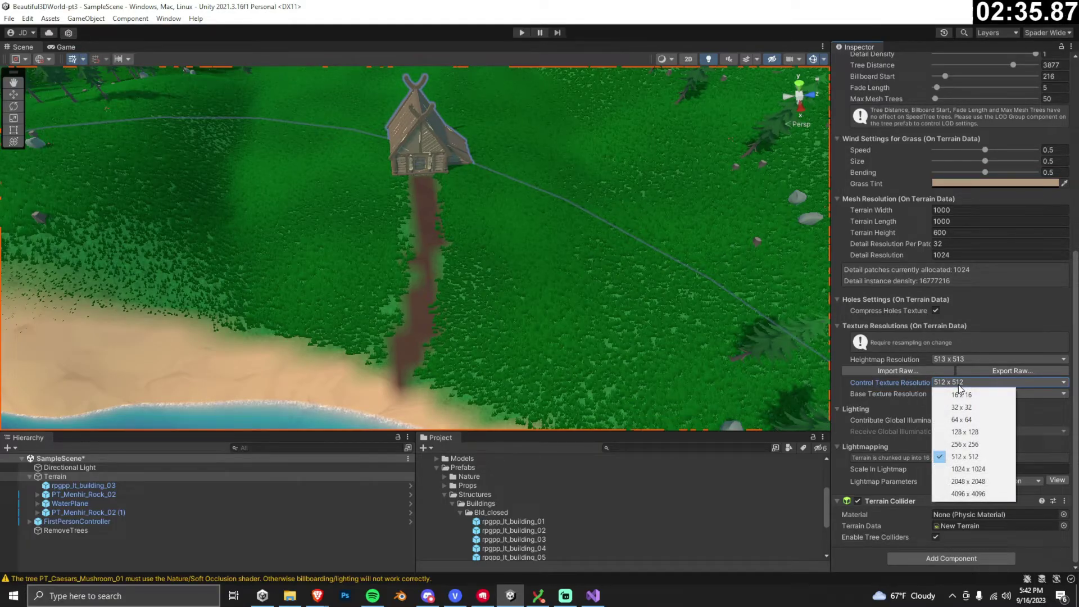
click(972, 469)
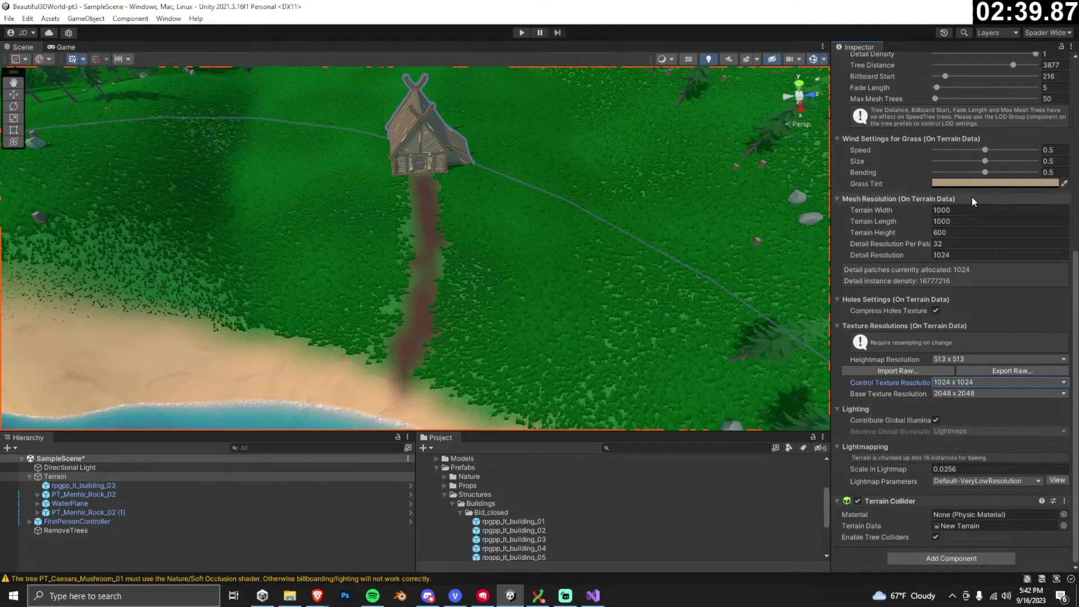
Step: Repaint and widen the dark dirt path between the house and the beach with the round brush
scroll(971, 197, up, 5)
scroll(969, 197, up, 1)
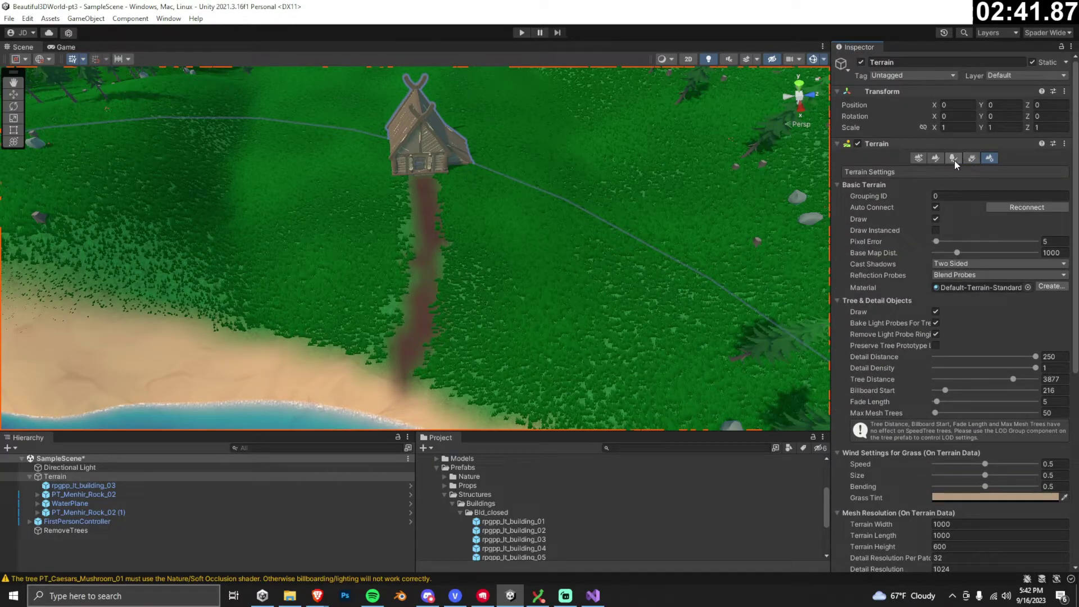
click(935, 158)
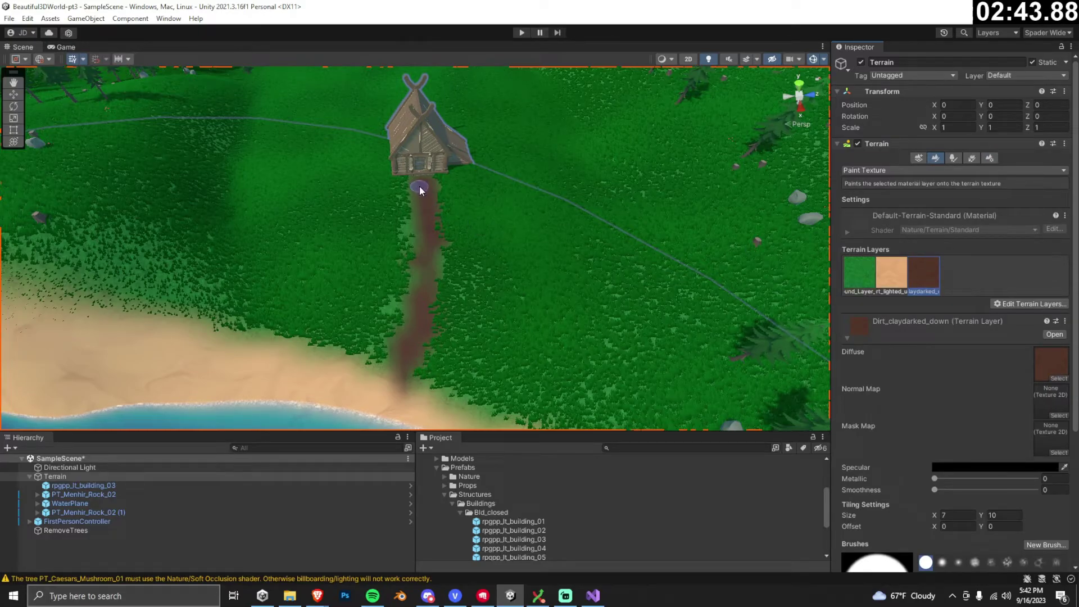
drag(419, 185, 420, 184)
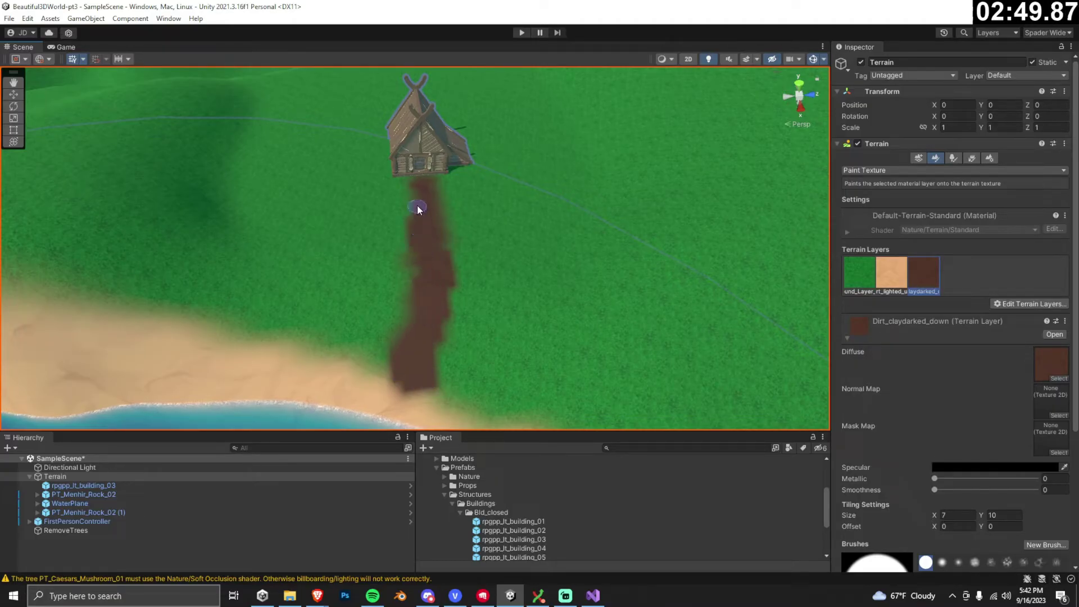
Step: Soften the dirt path's edges using the patchy texture brush at opacity 16.2
scroll(972, 446, down, 5)
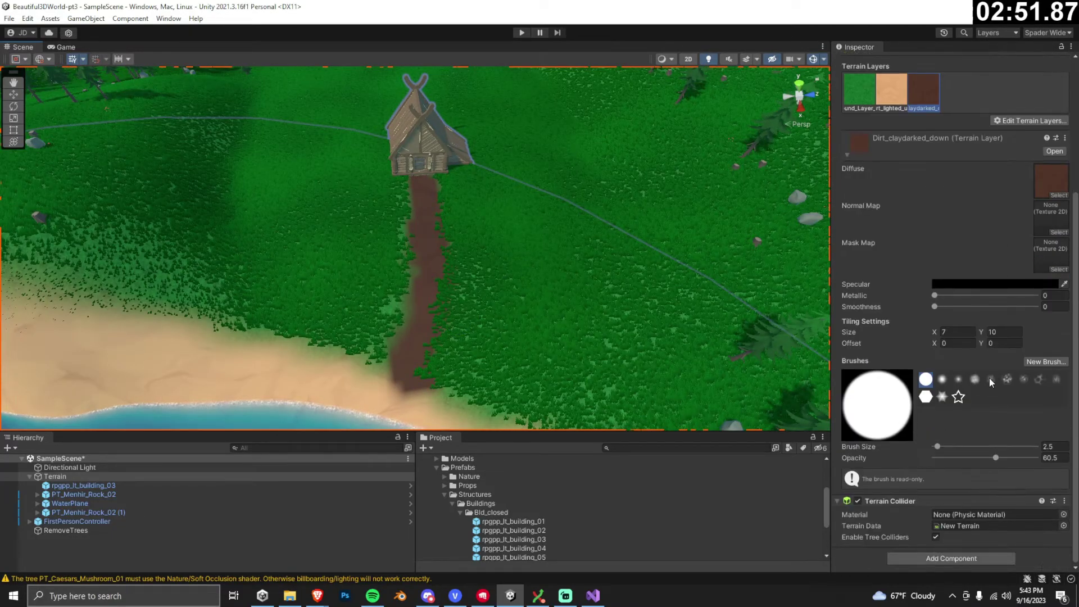
click(1007, 379)
drag(1000, 457, 949, 468)
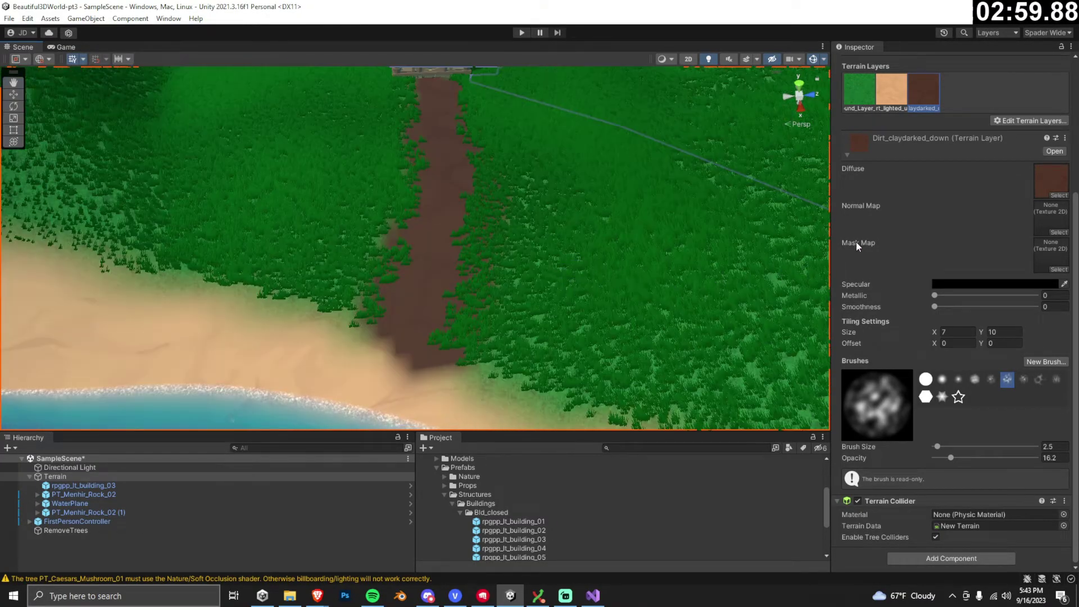
Step: Blend the path's beach end into the sand with the Dirt_lighted_up layer, painting at opacity 6.3 and reducing it to 3.5
scroll(906, 186, up, 5)
click(891, 276)
scroll(952, 391, down, 6)
drag(952, 458, 943, 460)
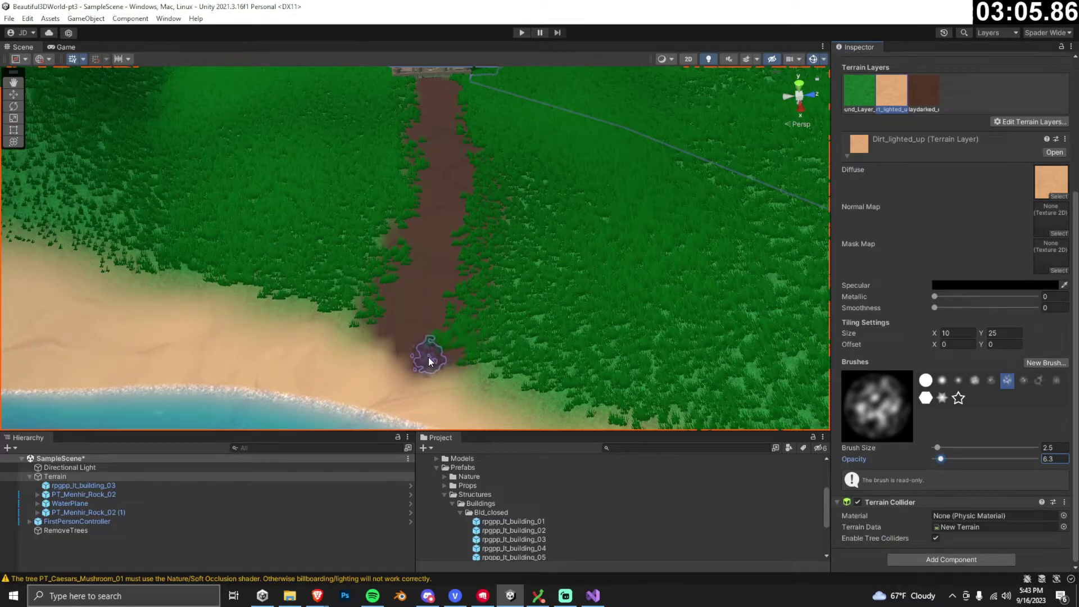
drag(437, 361, 398, 361)
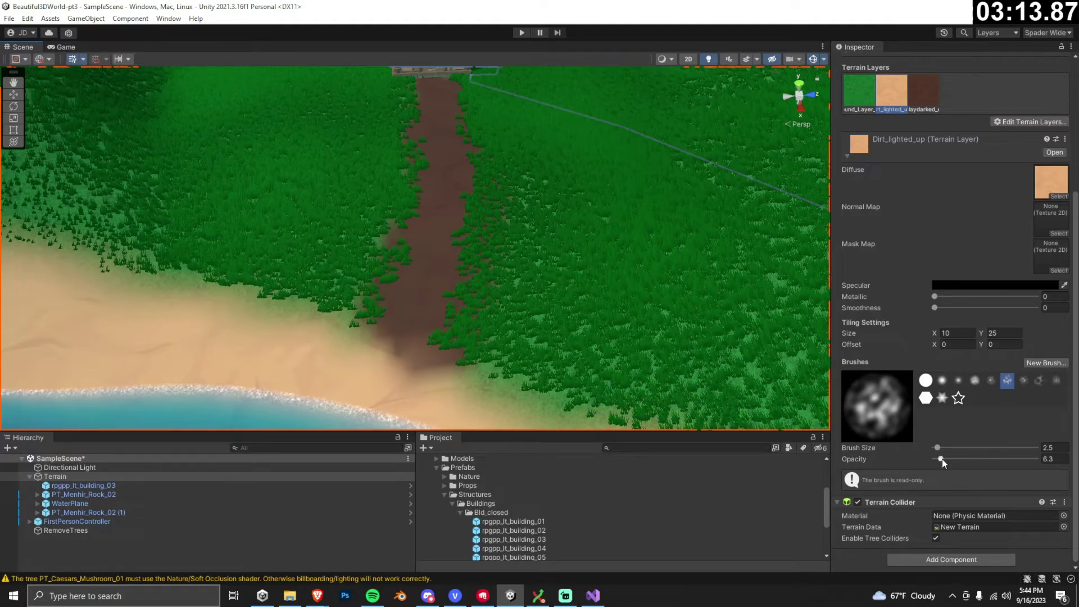
drag(942, 459, 937, 458)
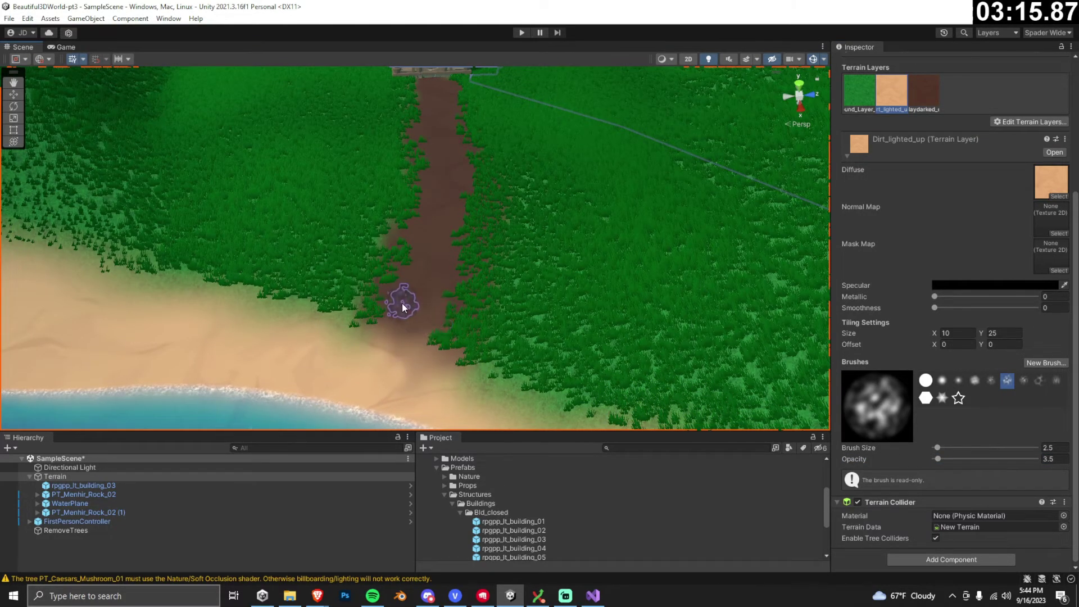
Step: Switch the editor to the Spader 2 by 3 layout
click(168, 19)
mouse_move(189, 81)
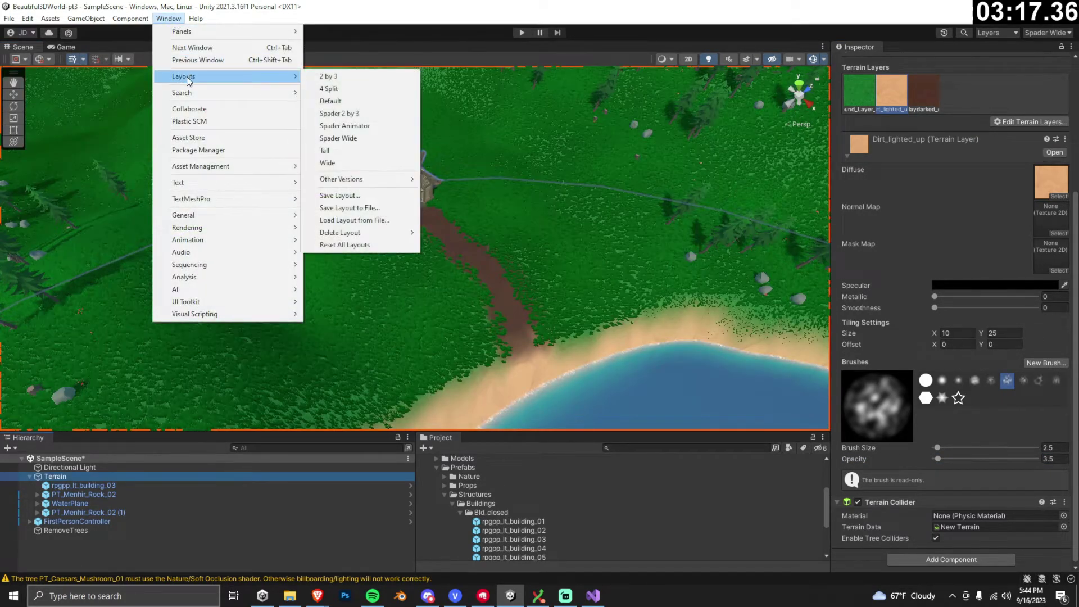
click(341, 114)
Step: Place the FirstPersonController on the dirt path near the house at about Y 30.68 and start play mode
drag(361, 283, 45, 133)
drag(253, 132, 253, 116)
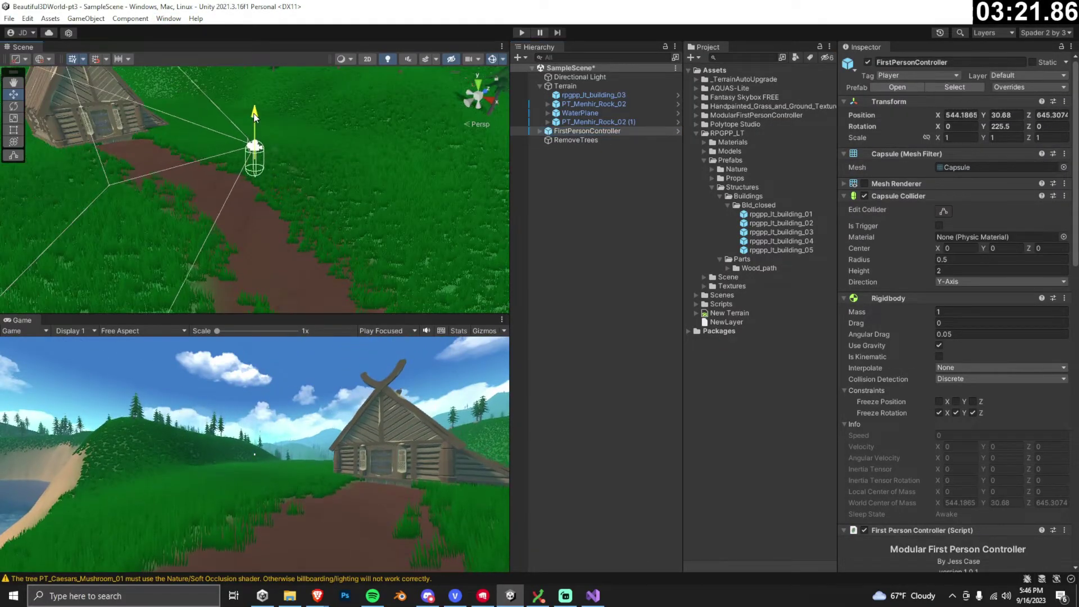
click(521, 32)
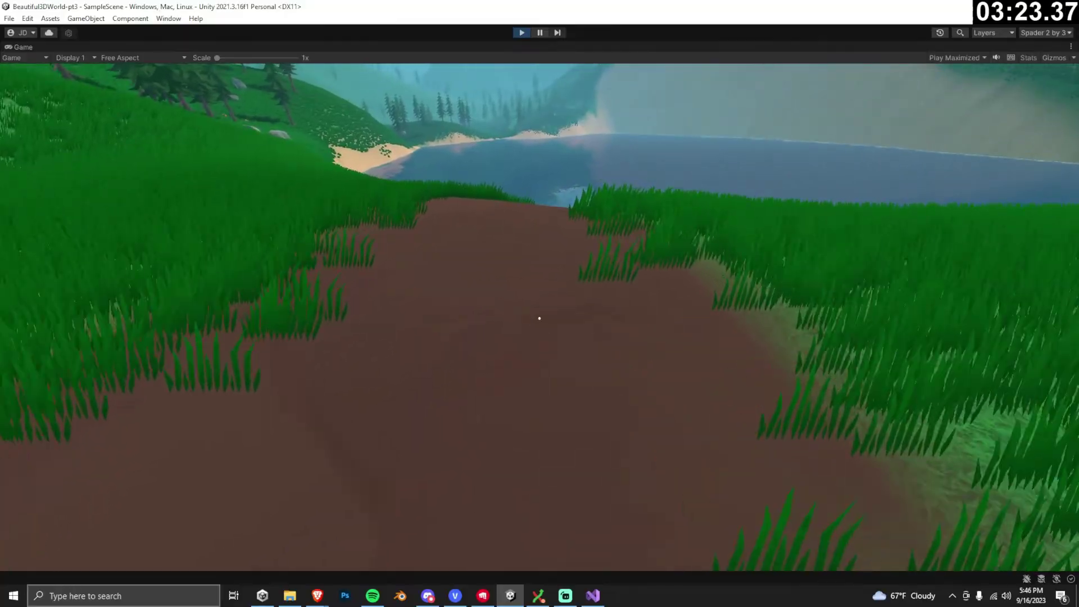
Step: Walk down the dirt path to the lakeshore in first person, and end play mode
key(w)
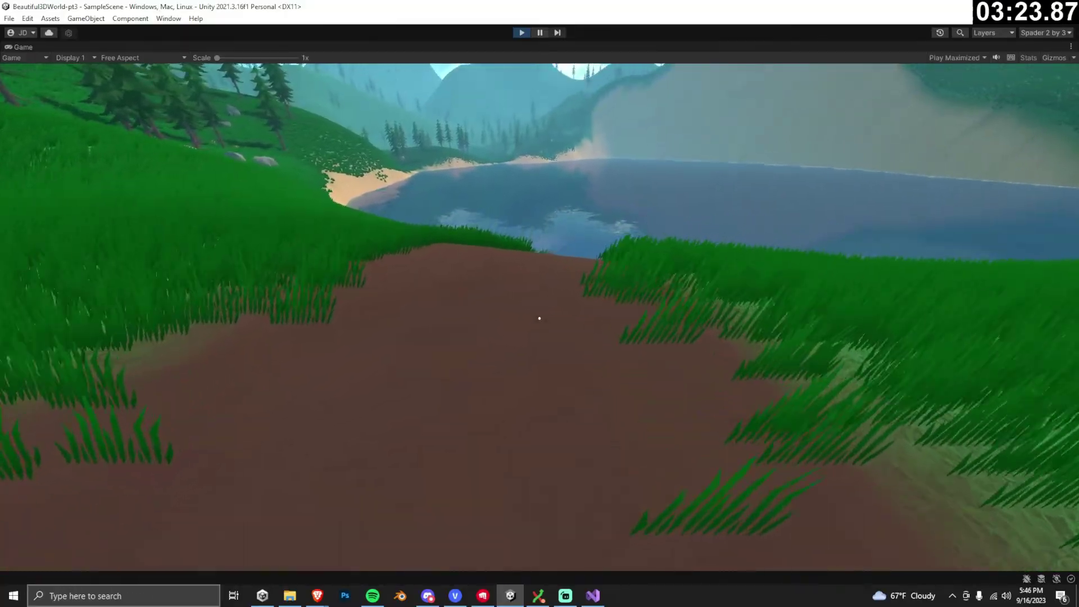
key(w)
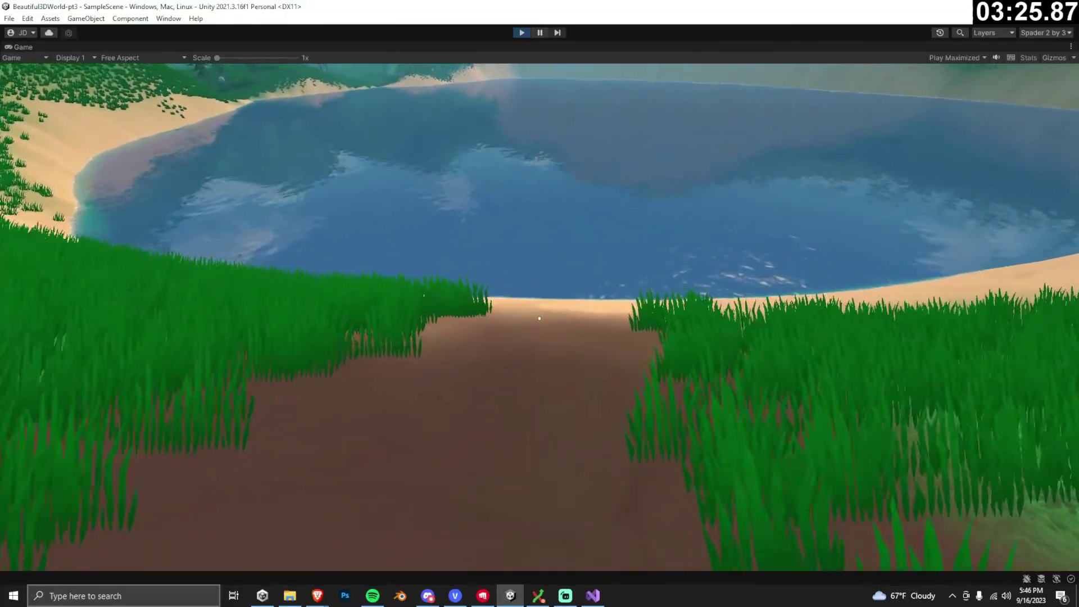
key(ctrl+p)
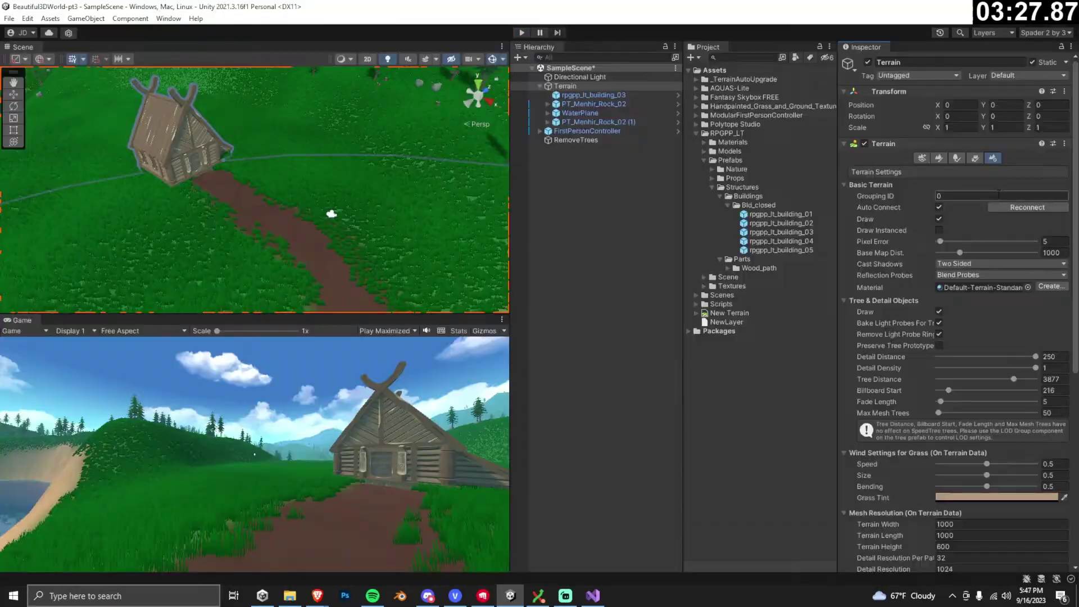
Step: Sculpt slight height variation along the dirt path using Raise or Lower Terrain with the patchy brush at size 2.5 and opacity 1
click(938, 159)
click(901, 170)
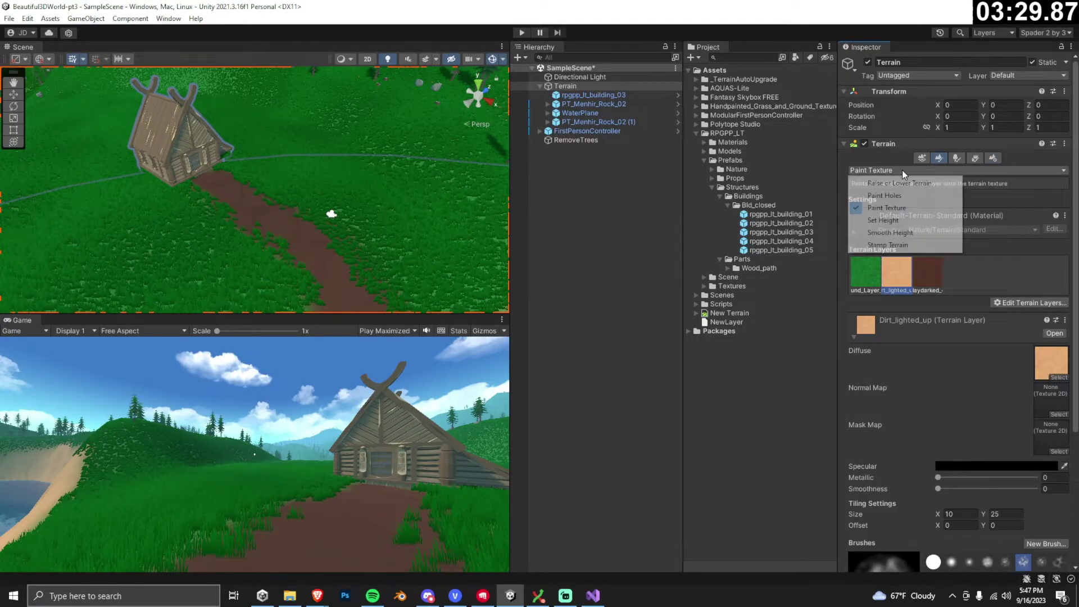
click(902, 182)
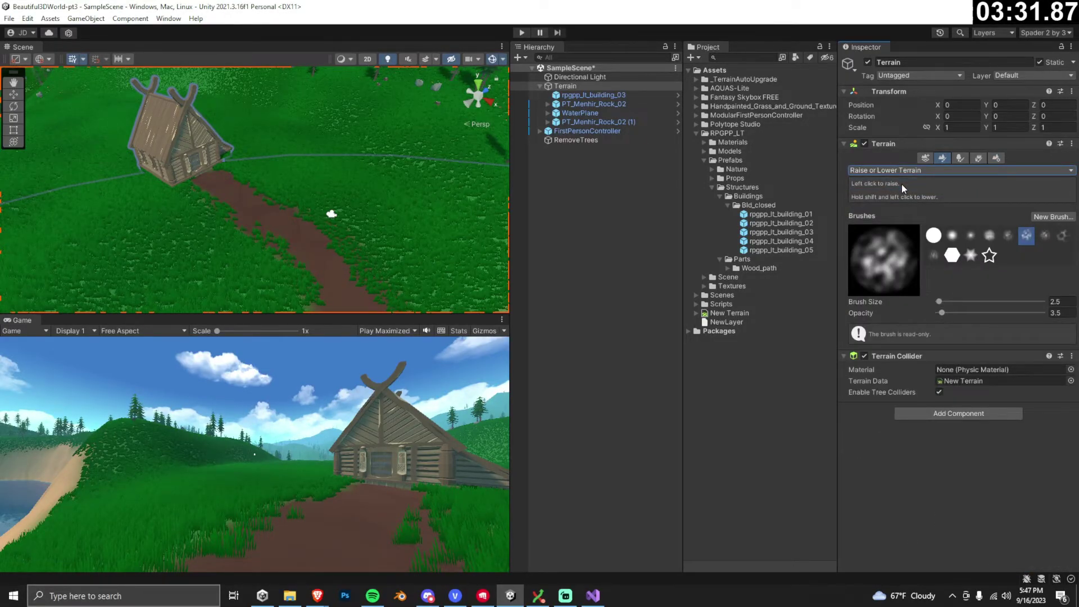
drag(941, 313, 937, 315)
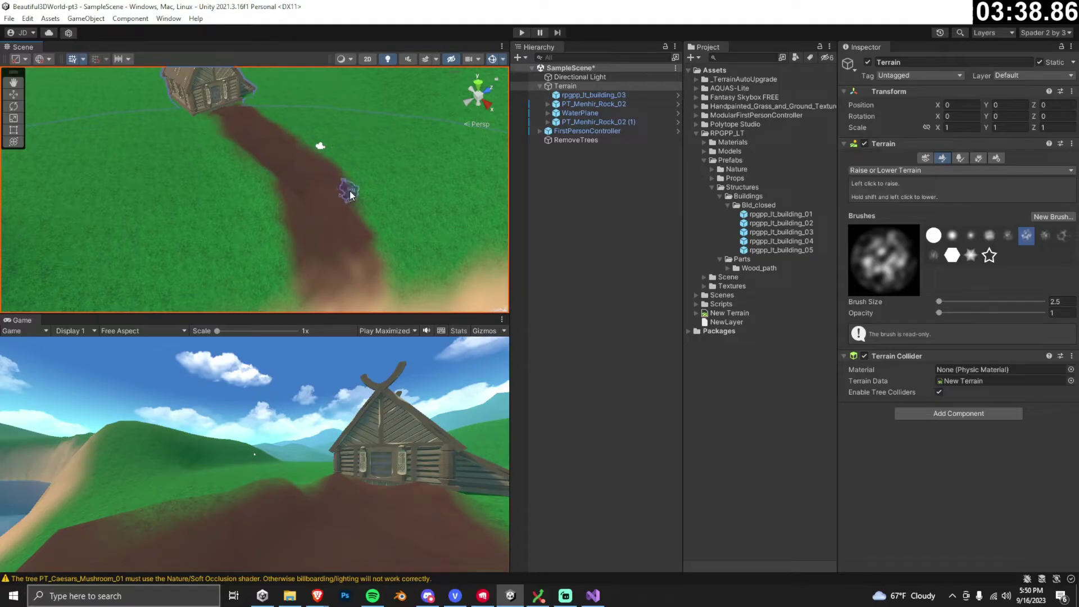
Step: Smooth the terrain height along the dirt path using Smooth Height at brush size 2.5 and opacity 35.8
click(924, 171)
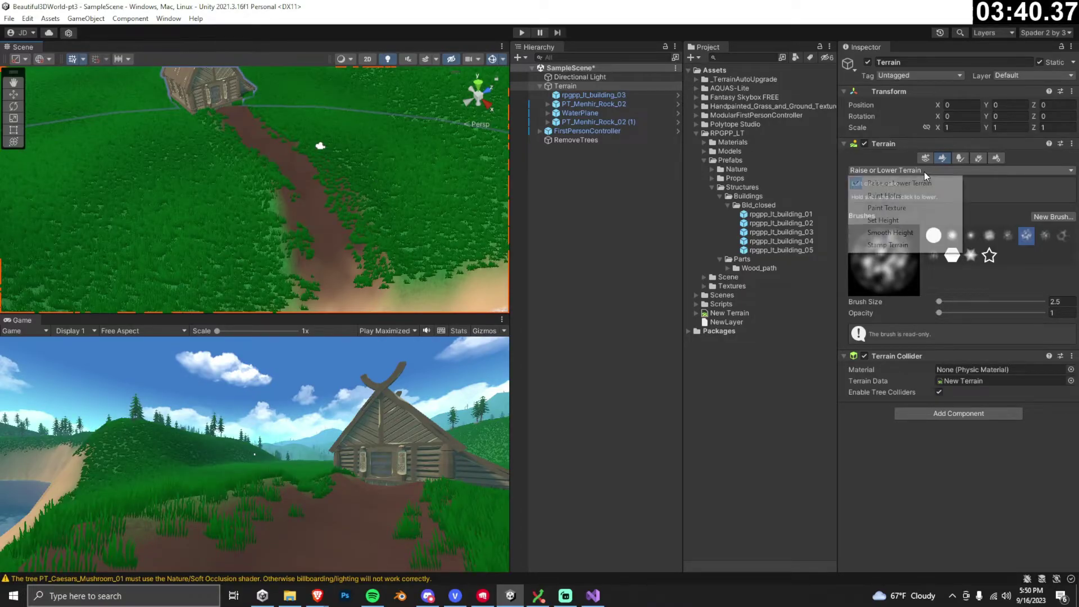
click(898, 234)
drag(949, 312, 974, 312)
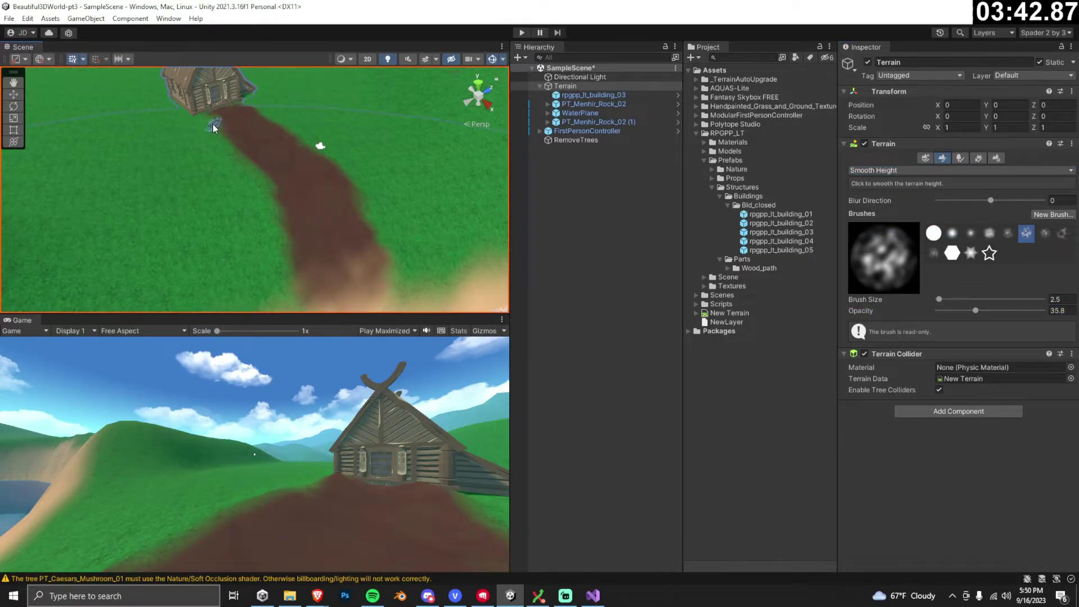
Step: Play the scene and walk the reshaped path between the house and the lake in first person
key(ctrl+p)
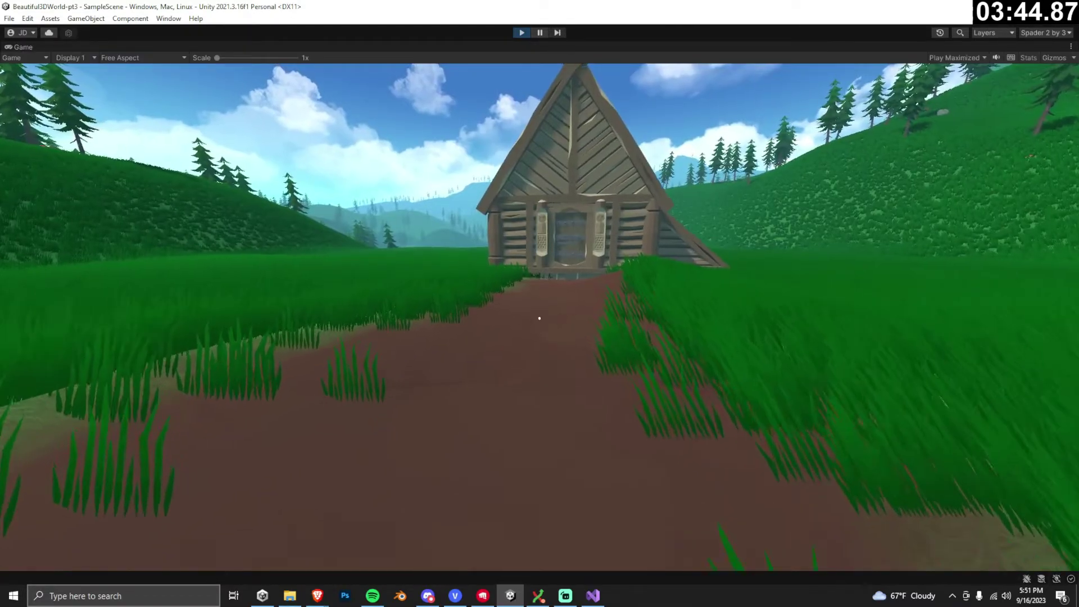
key(w)
key(w)
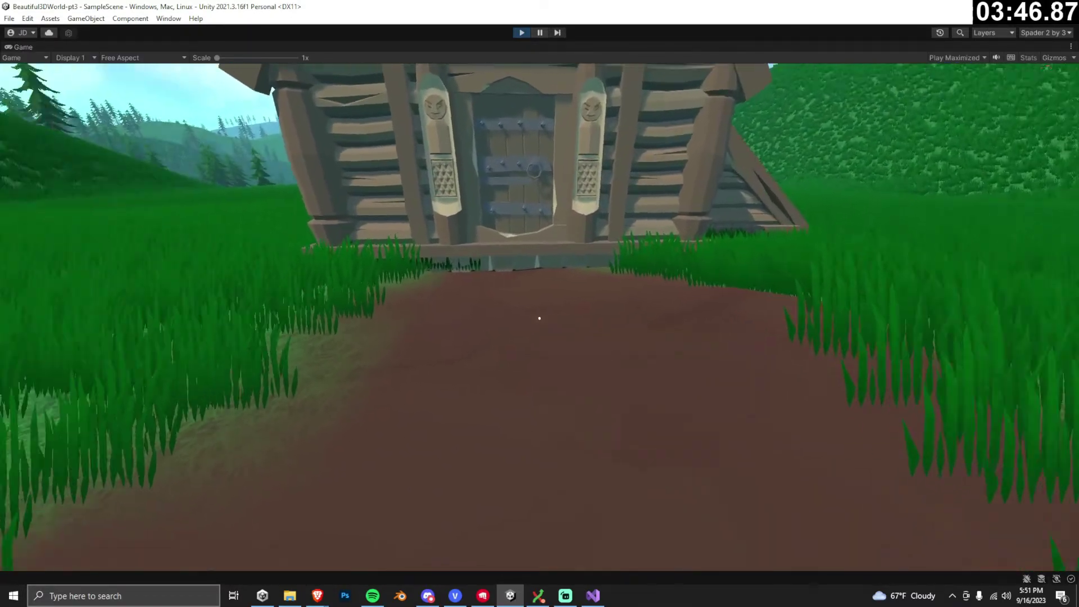
key(w)
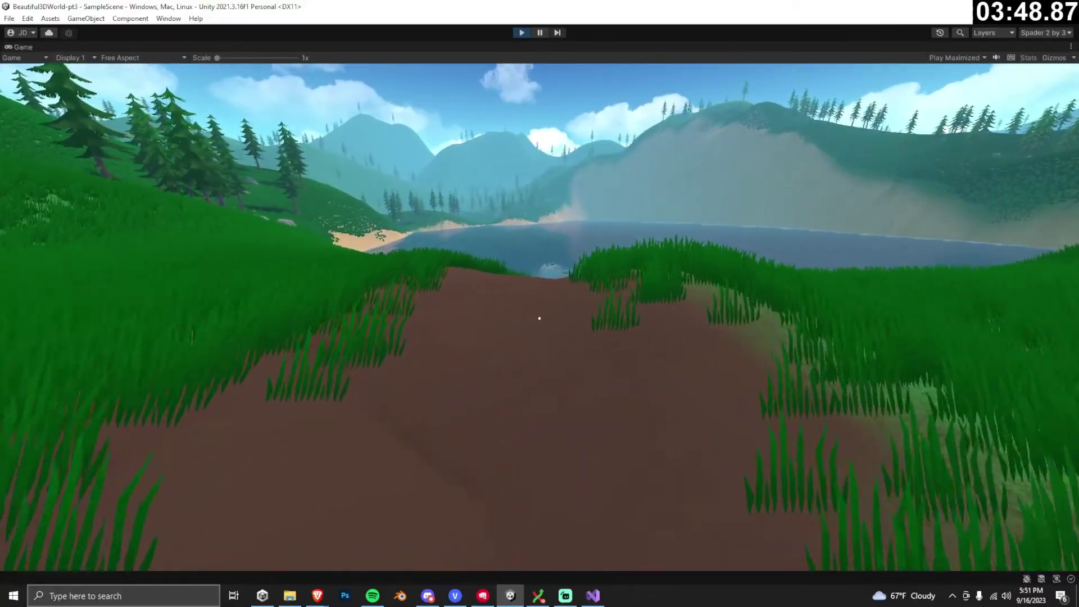
key(w)
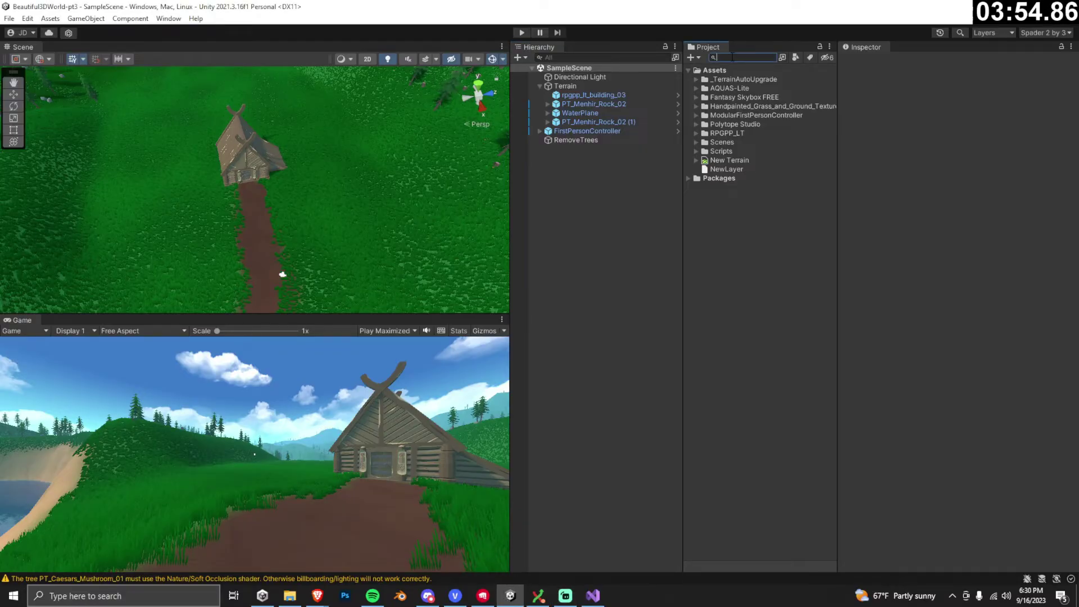
Step: Find the FENCE prefab in the project assets and place it around the house, rotated so its opening meets the dirt path
text(FENCE)
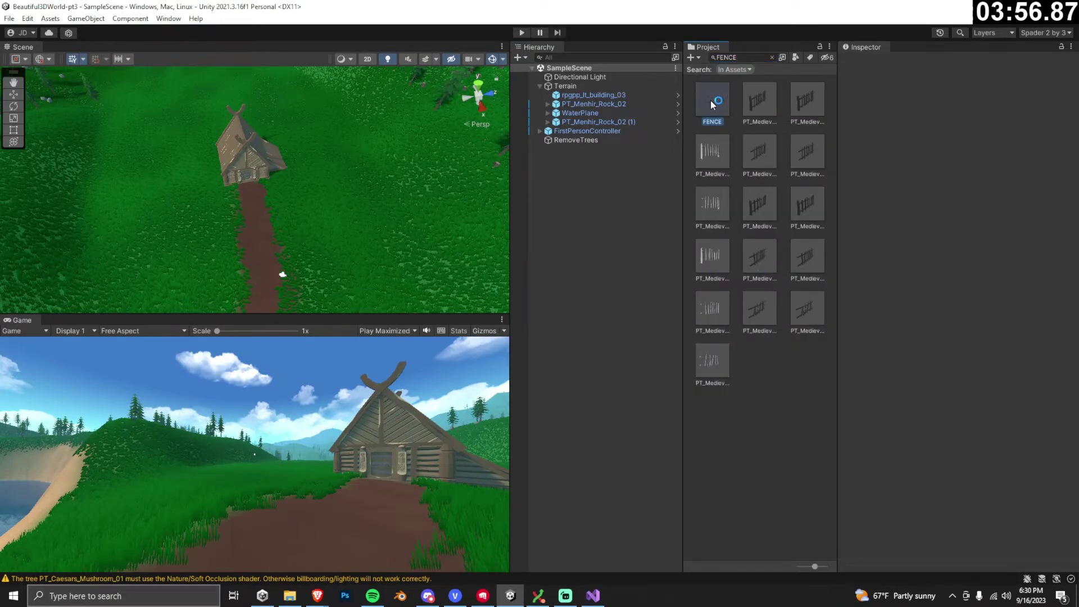
drag(711, 105, 565, 157)
key(f)
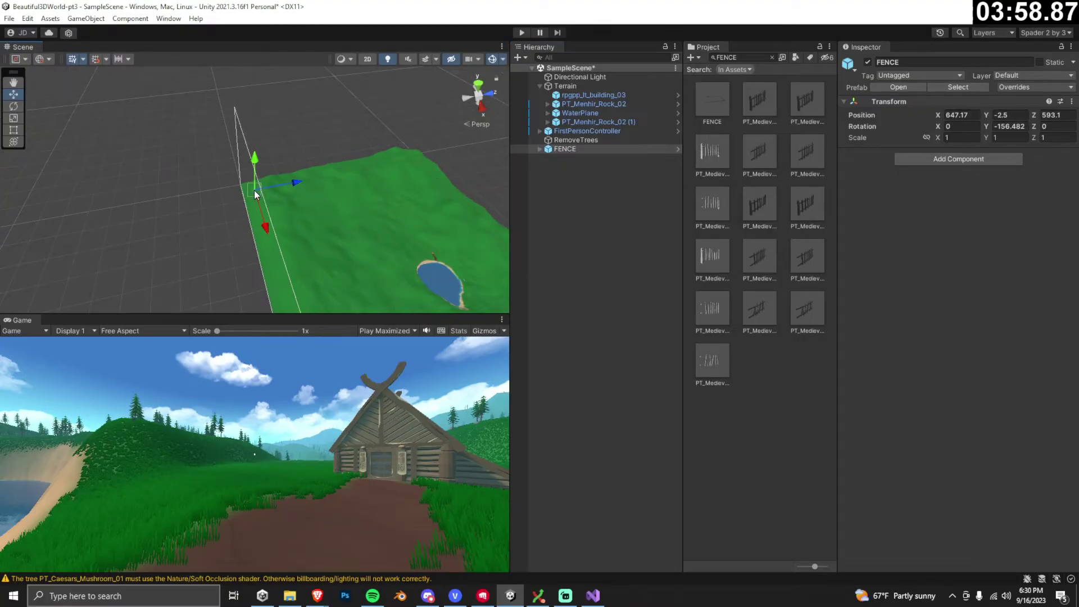
ctrl+shift+drag(254, 194, 433, 255)
double_click(567, 149)
scroll(328, 133, down, 10)
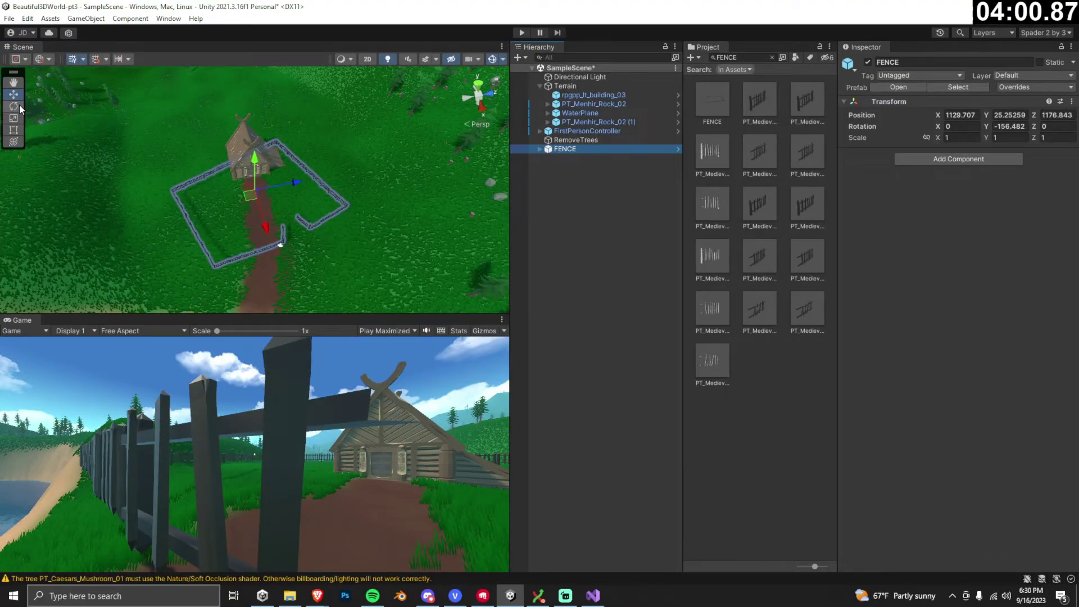
drag(276, 186, 252, 227)
key(w)
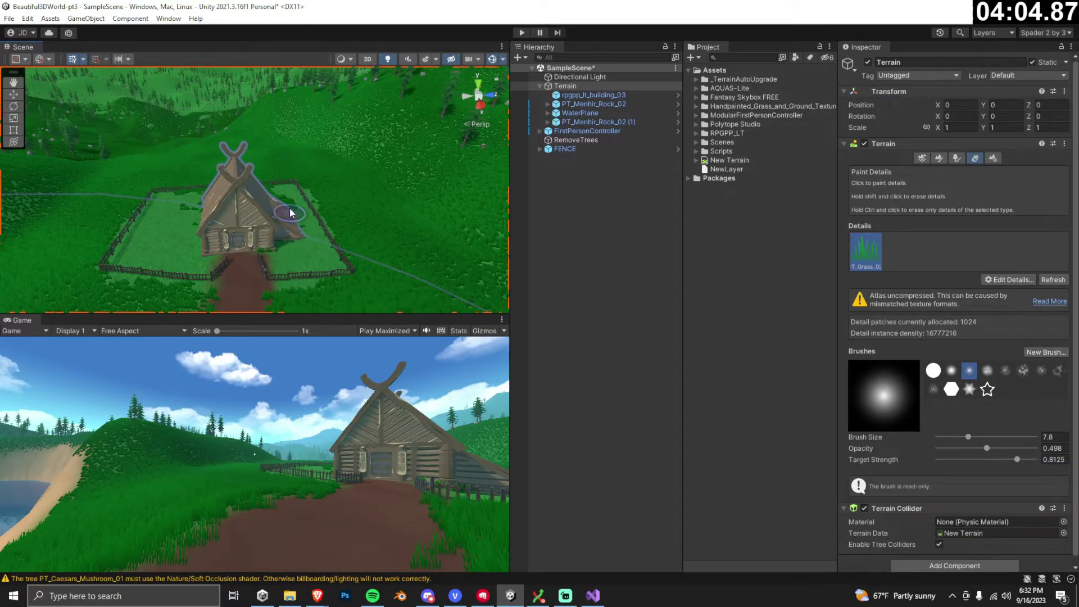
Step: Clear the grass inside the fence and paint the yard with the Dirt_claydarked_down layer at brush size 7.8 and opacity 44.2
alt+drag(291, 213, 241, 175)
middle_drag(241, 176, 287, 205)
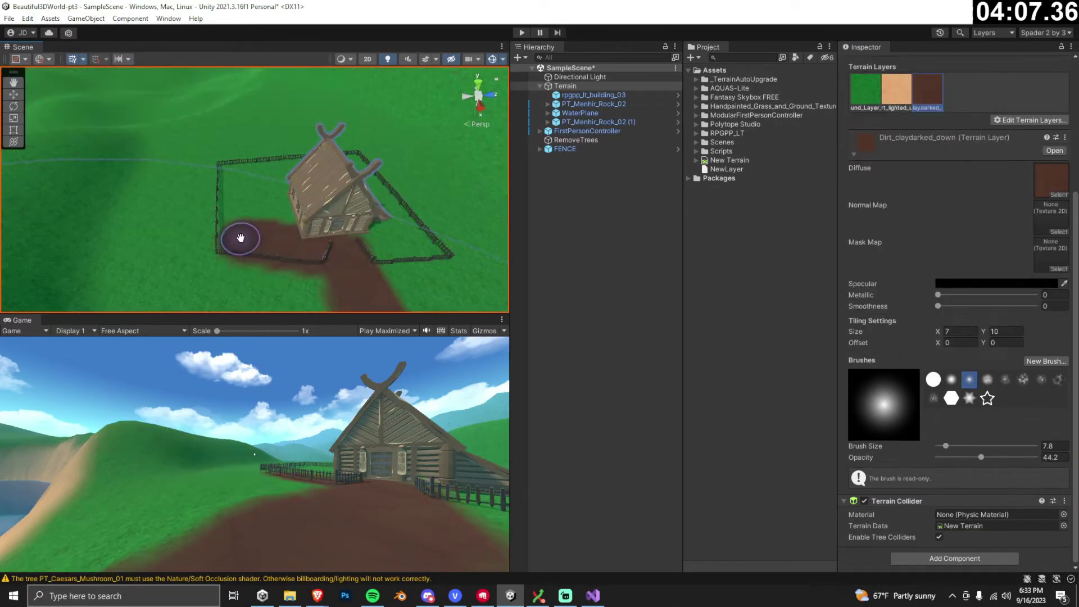
mouse_move(241, 234)
alt+mouse_down()
mouse_move(272, 272)
mouse_move(252, 247)
mouse_move(315, 214)
mouse_move(373, 157)
alt+mouse_up()
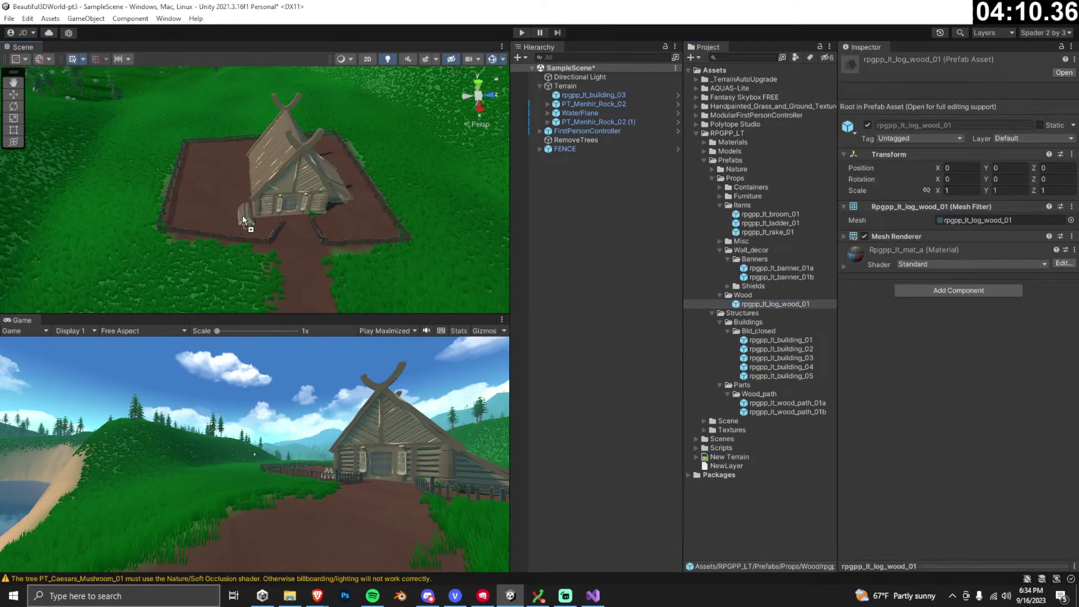
Step: Place rpgpp_lt_log_wood_01 piles along one side of the house and a duplicated pair of rpgpp_lt_barrel_01 by the other front corner
drag(241, 215, 248, 218)
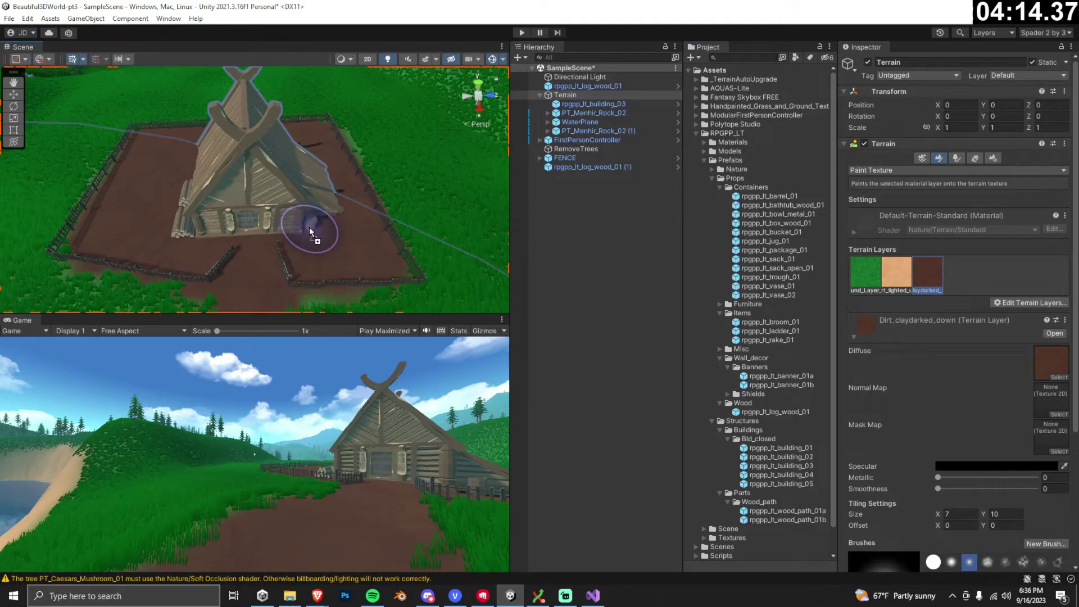
click(310, 226)
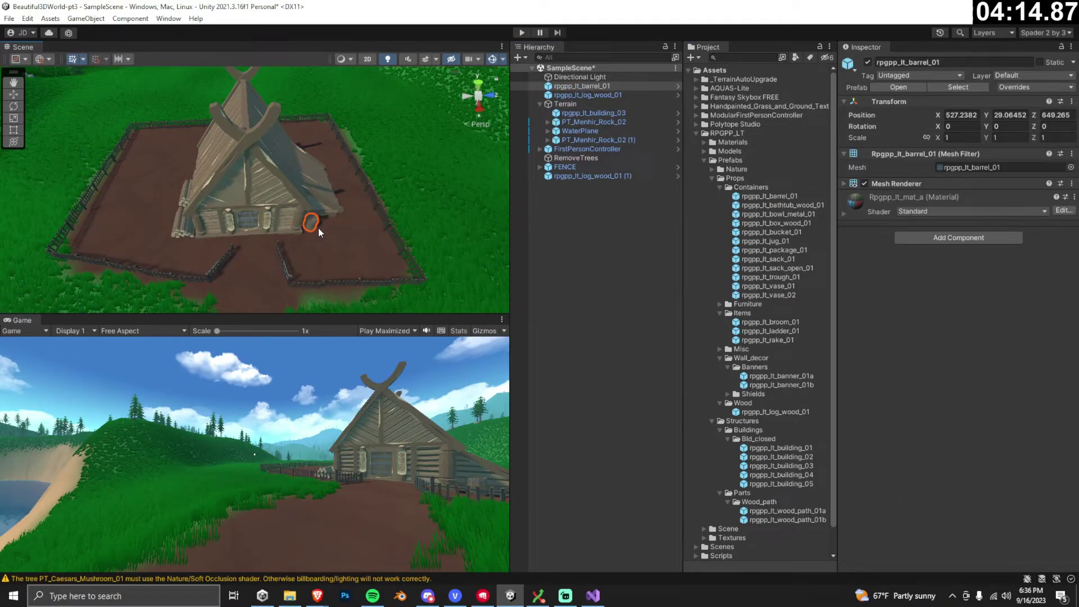
key(ctrl+d)
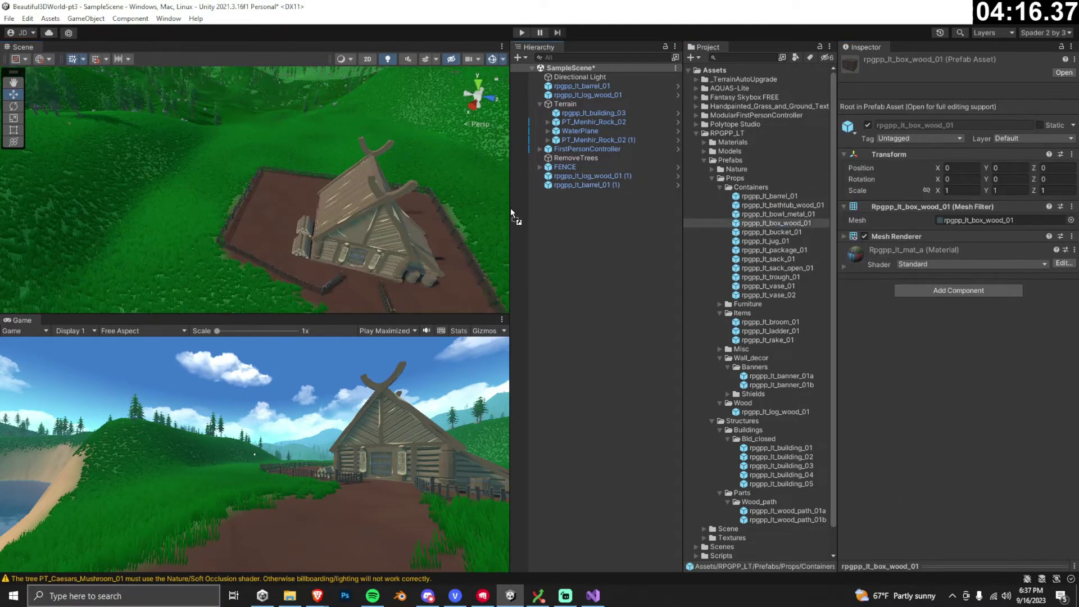
Step: Add rpgpp_lt_box_wood_01 crates and rpgpp_lt_bathtub_wood_01 in the yard's corners, and lay rpgpp_lt_wood_path_01a and 01b planks along the dirt path
key(f)
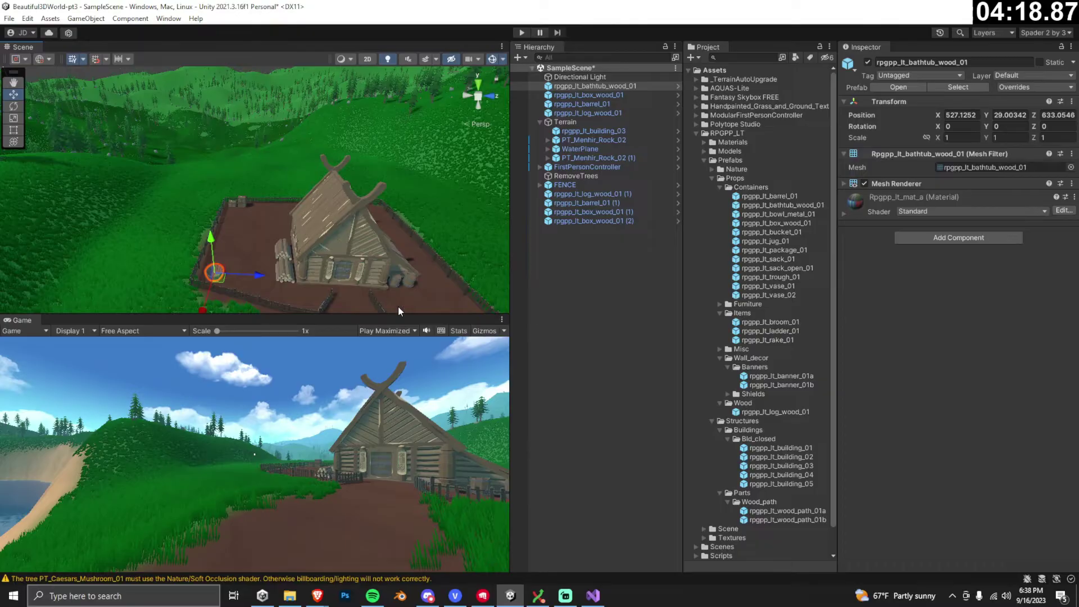
key(ctrl+d)
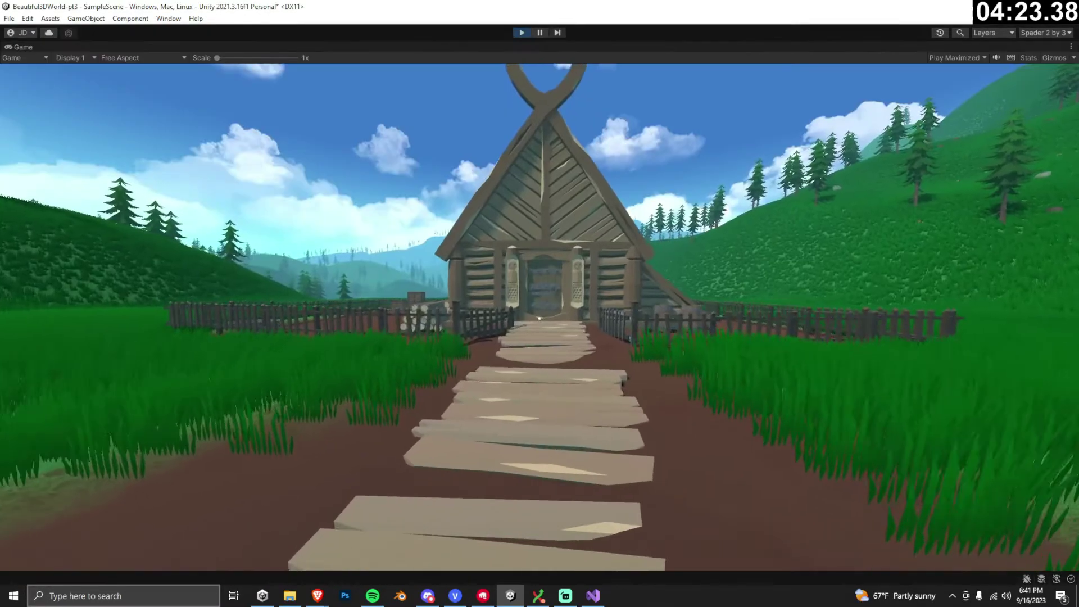
Step: Walk the plank path and circle the fenced yard in first person to inspect the props, and end play mode
key(w)
key(w)
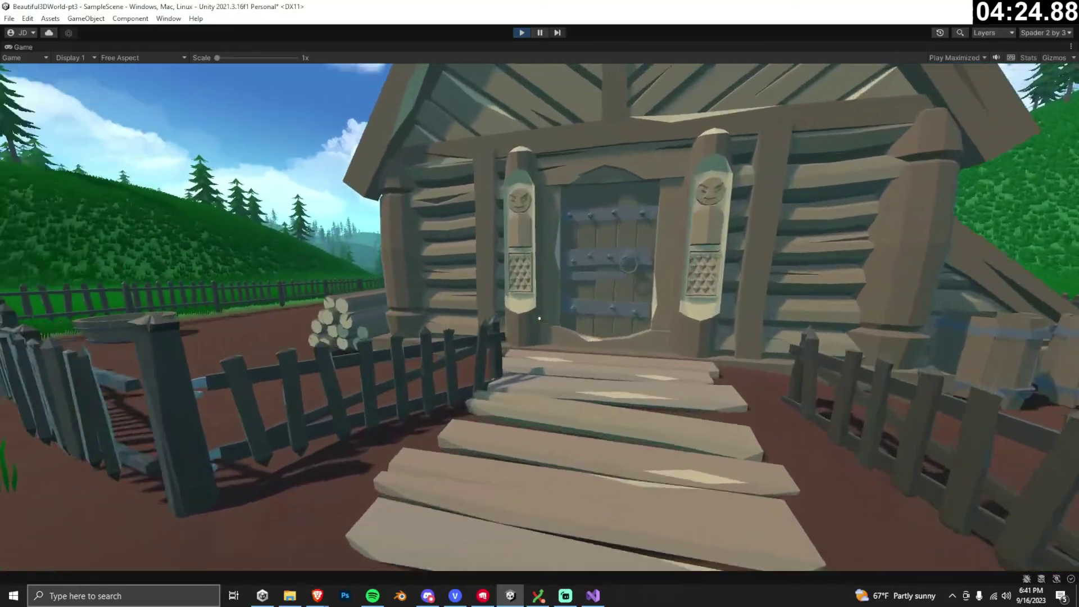
key(w)
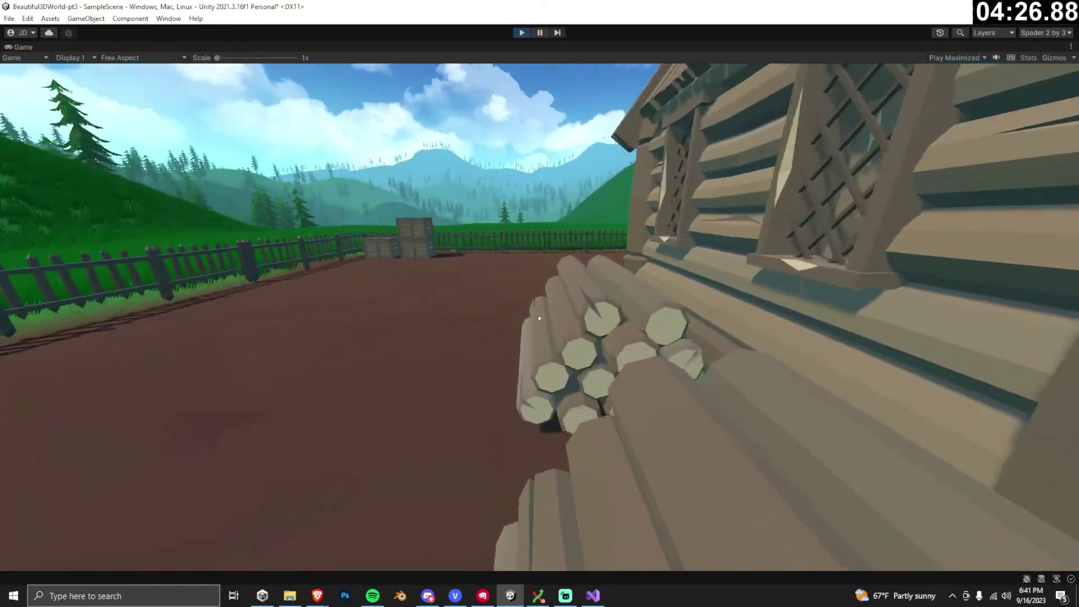
key(w)
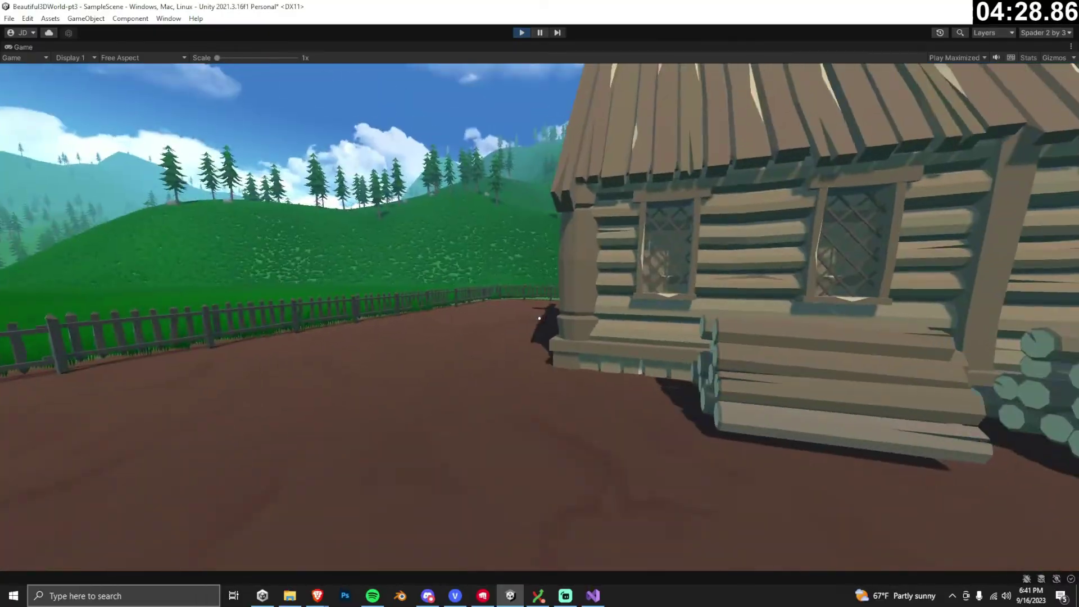
key(w)
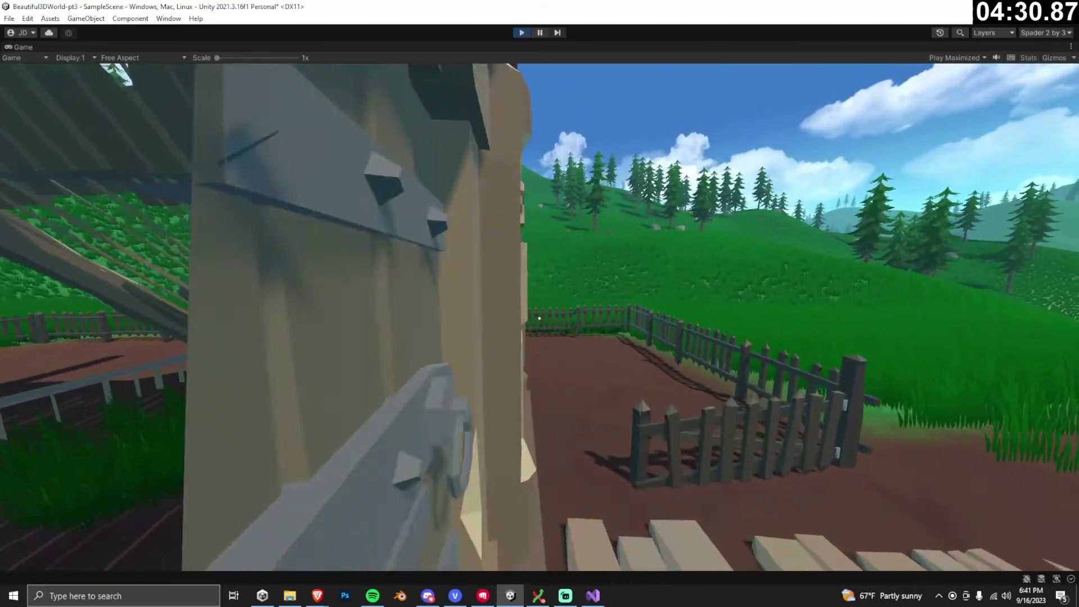
key(w)
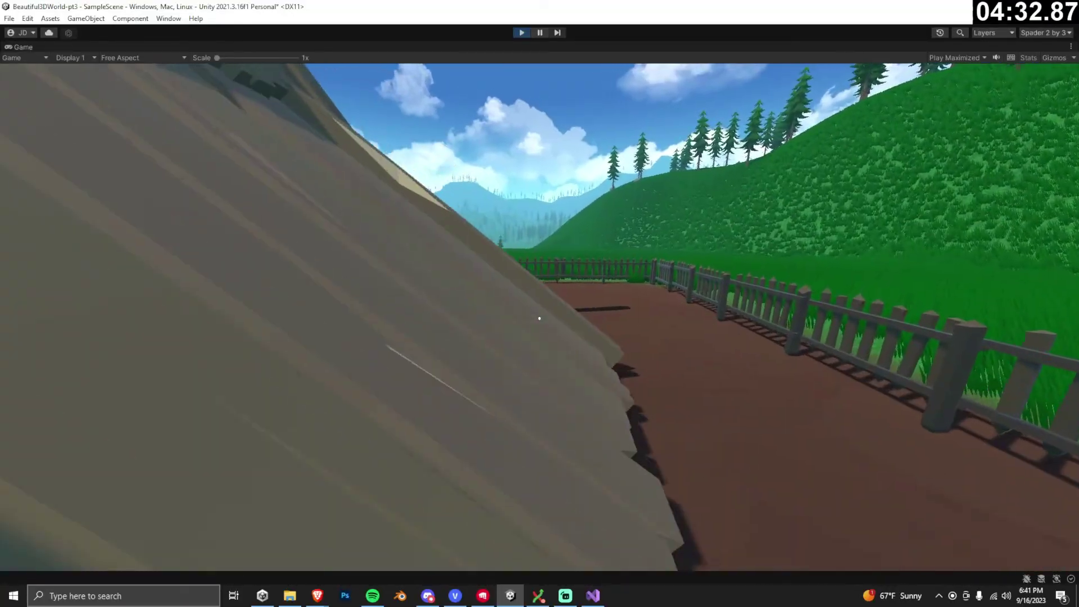
key(w)
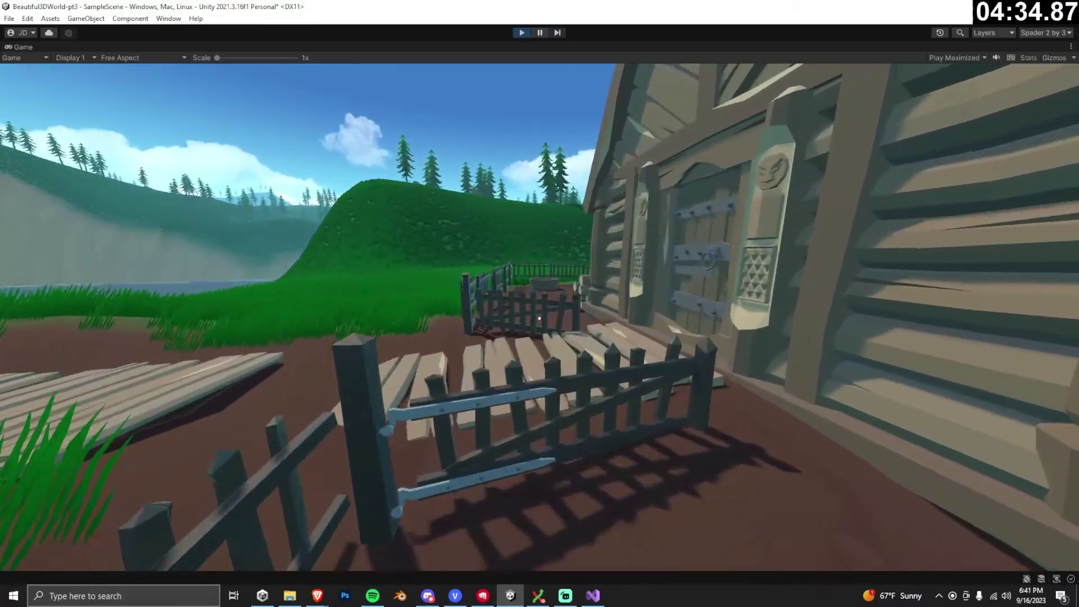
key(ctrl+p)
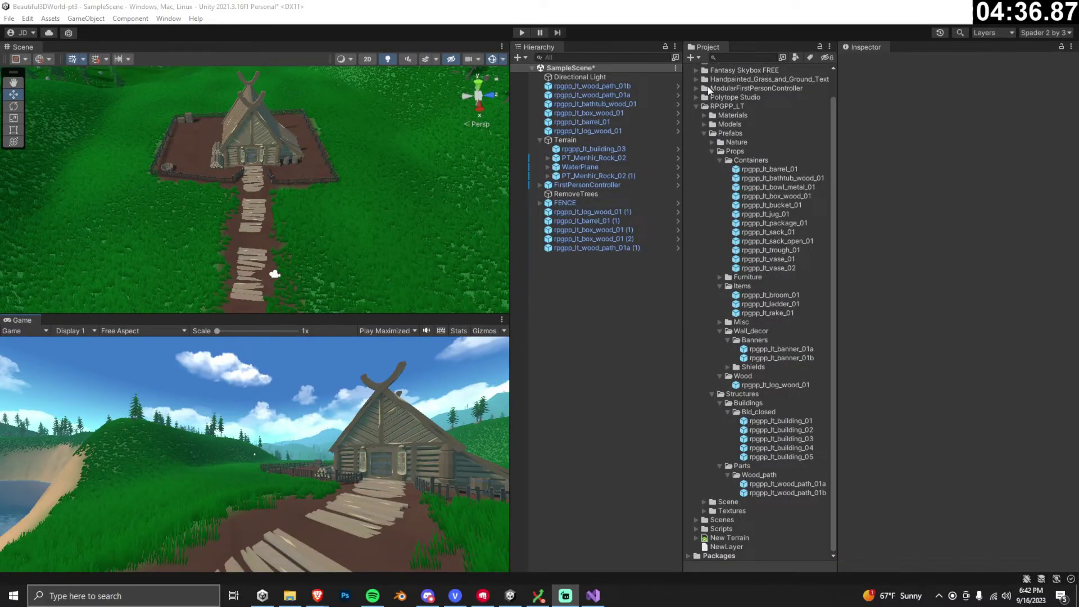
Step: Parent the wood path pieces, props, their duplicates and FENCE under the Terrain object, and collapse its hierarchy
click(583, 86)
shift+click(575, 131)
drag(570, 140, 570, 140)
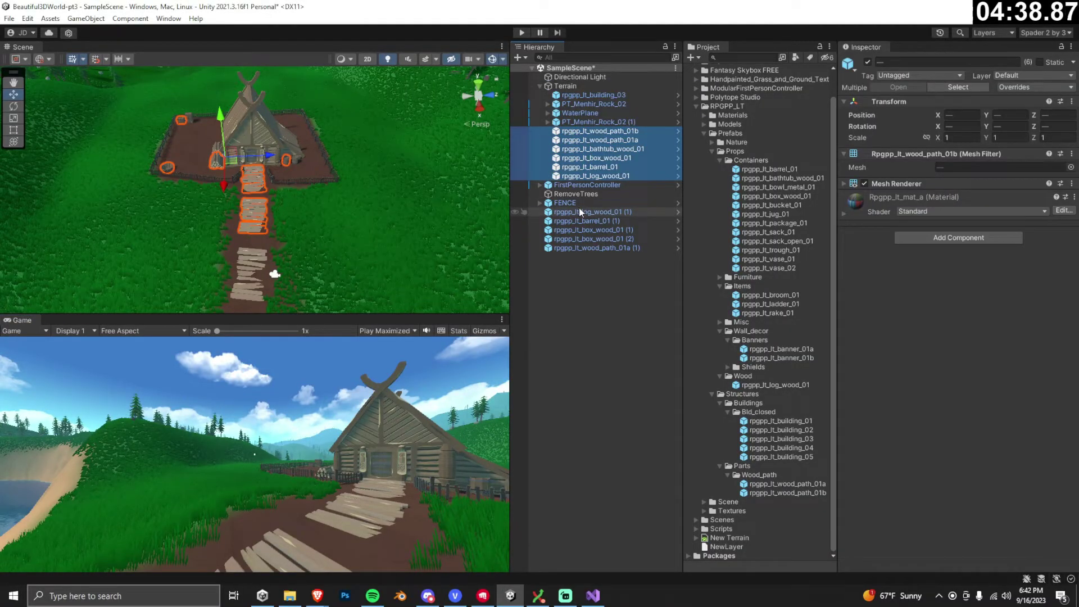
click(567, 203)
shift+click(576, 247)
drag(568, 203, 568, 86)
click(540, 86)
click(570, 135)
Step: Try dirt_corrupted_lighted_right as the diffuse texture of the terrain's Dirt_claydarked_down layer, and settle on a dirt_overdesatured texture
click(567, 86)
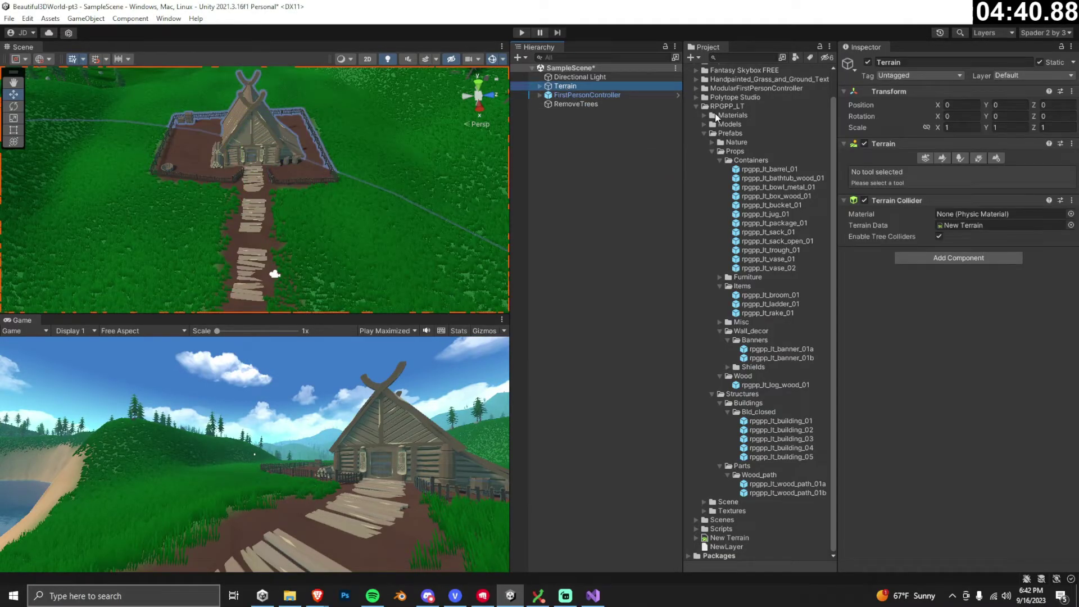
click(941, 157)
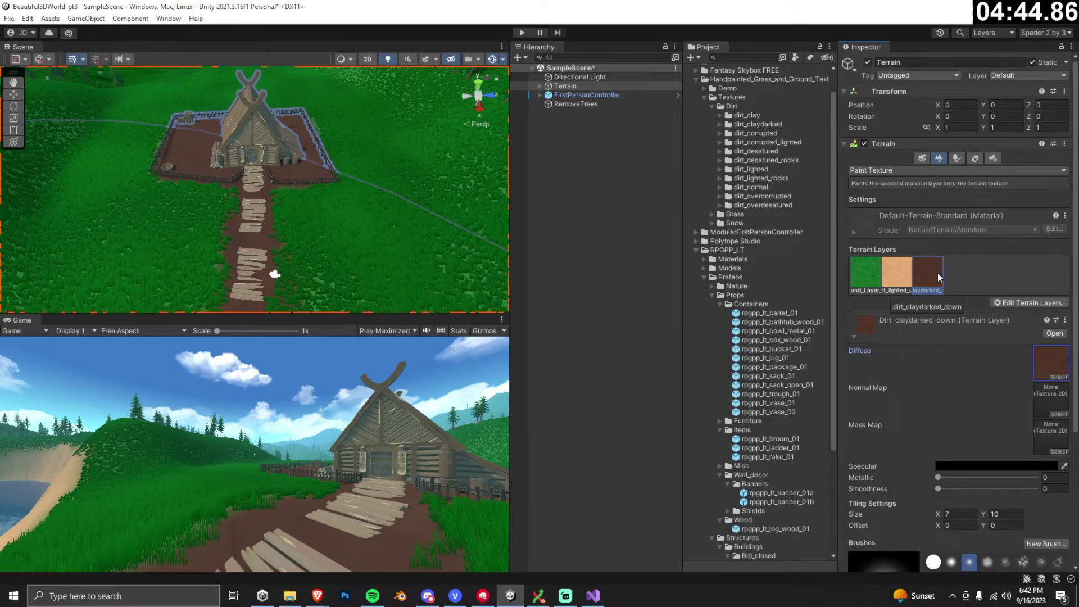
click(1058, 377)
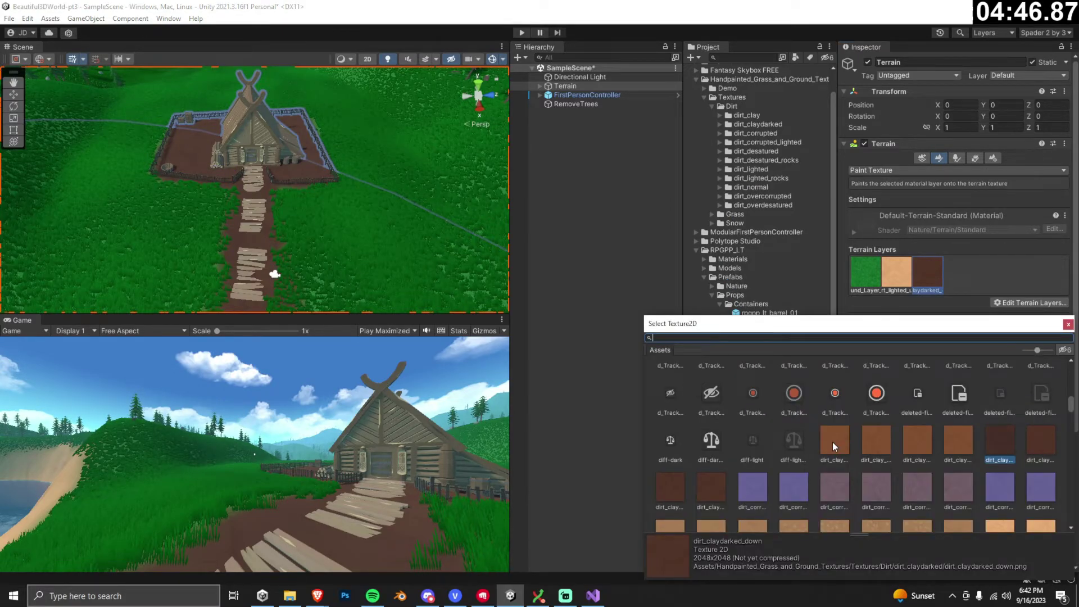
click(834, 440)
click(914, 485)
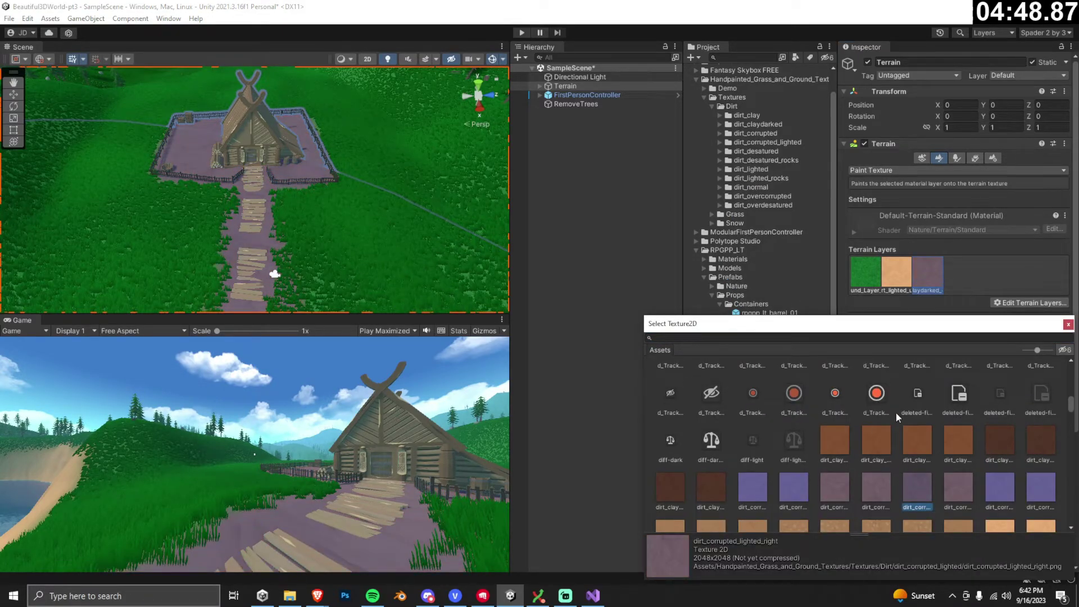
drag(895, 324, 840, 210)
scroll(844, 329, down, 3)
scroll(871, 341, down, 1)
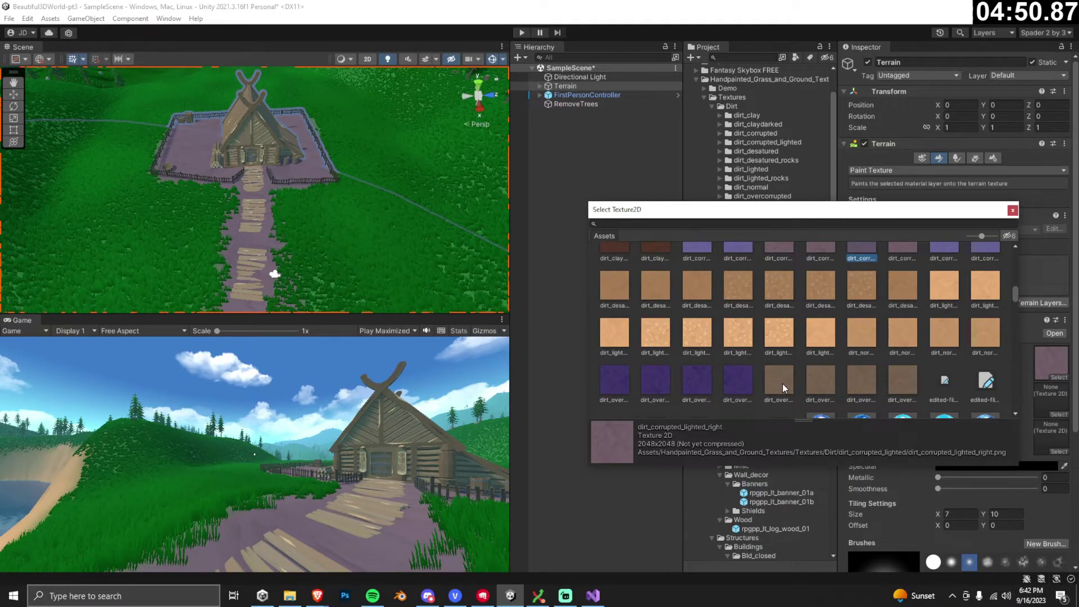
click(783, 383)
click(861, 383)
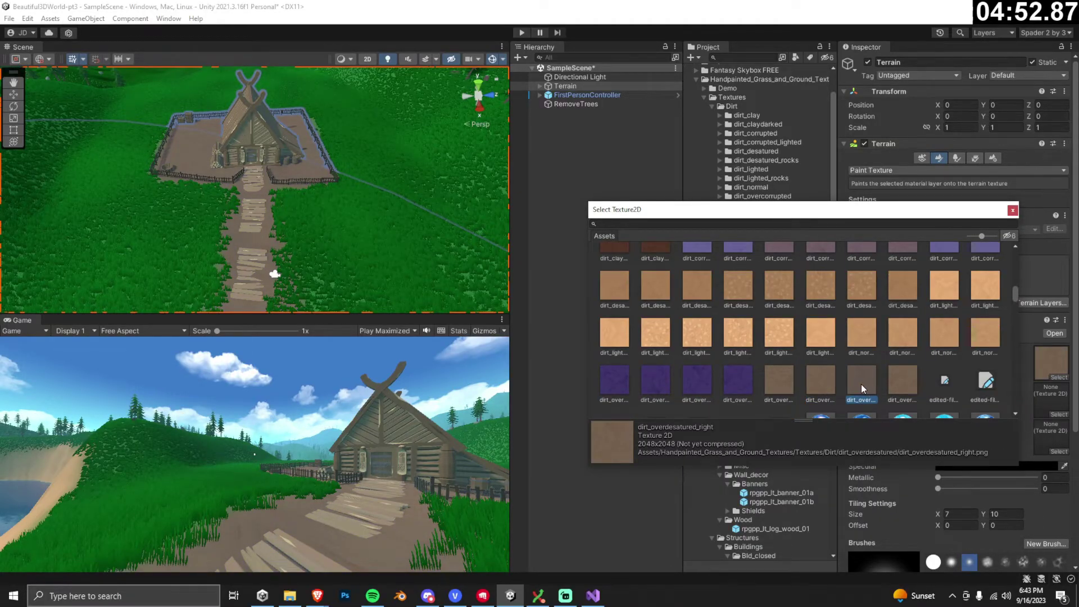
double_click(806, 382)
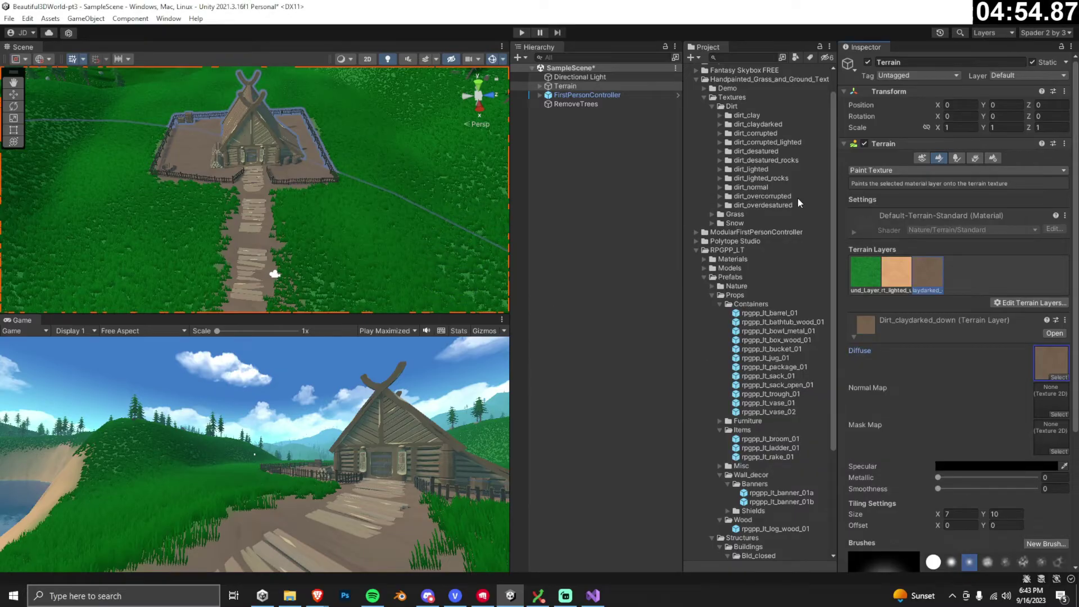
Step: Search the available textures for "grass" as a diffuse option for the Ground_Layer_02 terrain layer
click(866, 274)
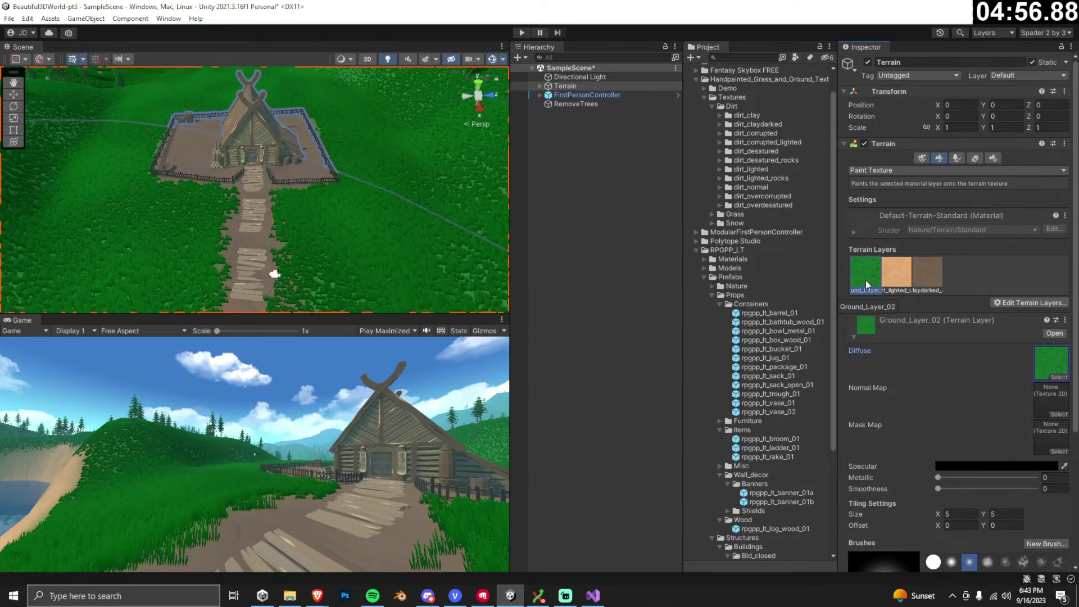
click(1058, 377)
text(grass)
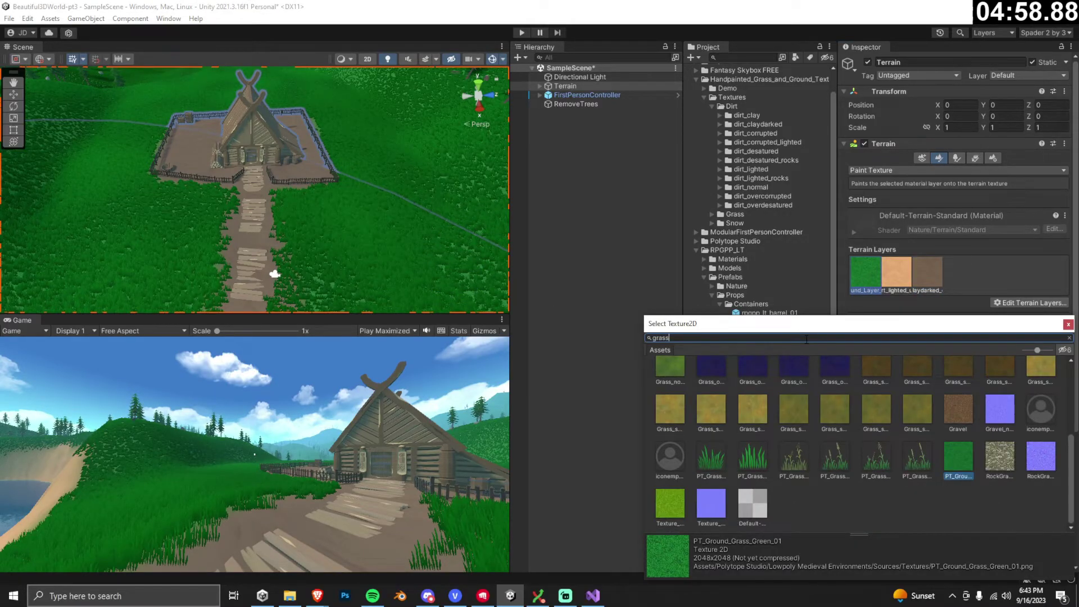
Step: Walk the plank path and around the fenced yard in first person to inspect the new dirt texture, and end play mode
key(ctrl+p)
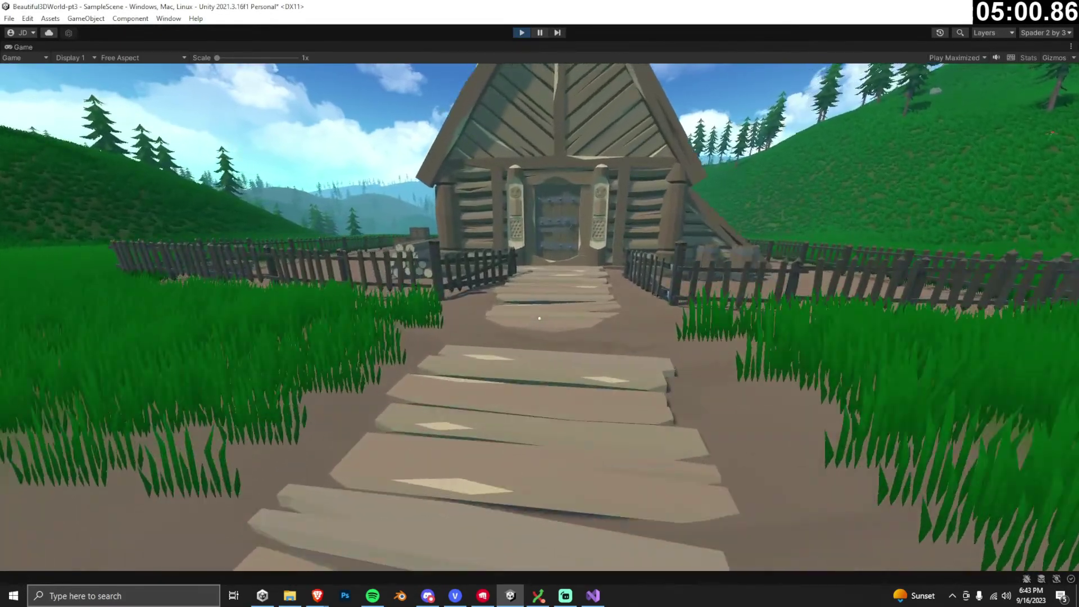
key(w)
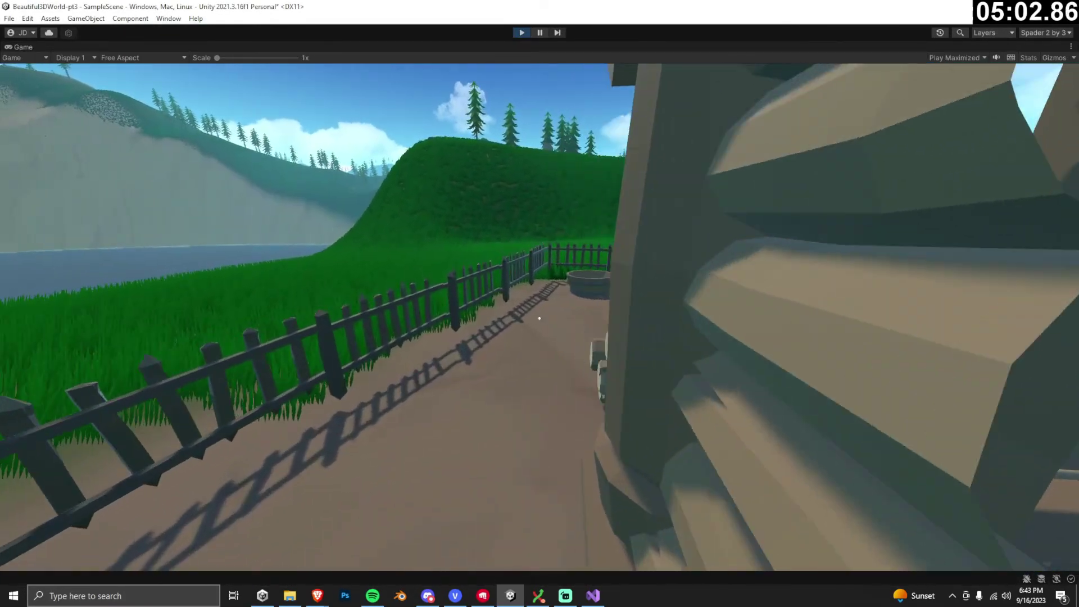
key(w)
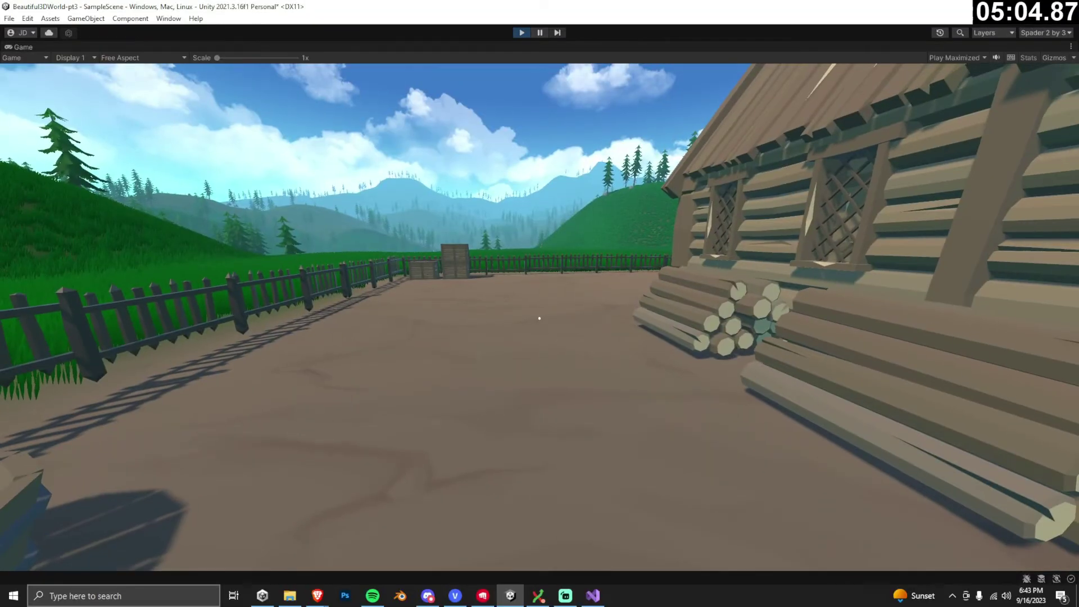
key(s)
key(w)
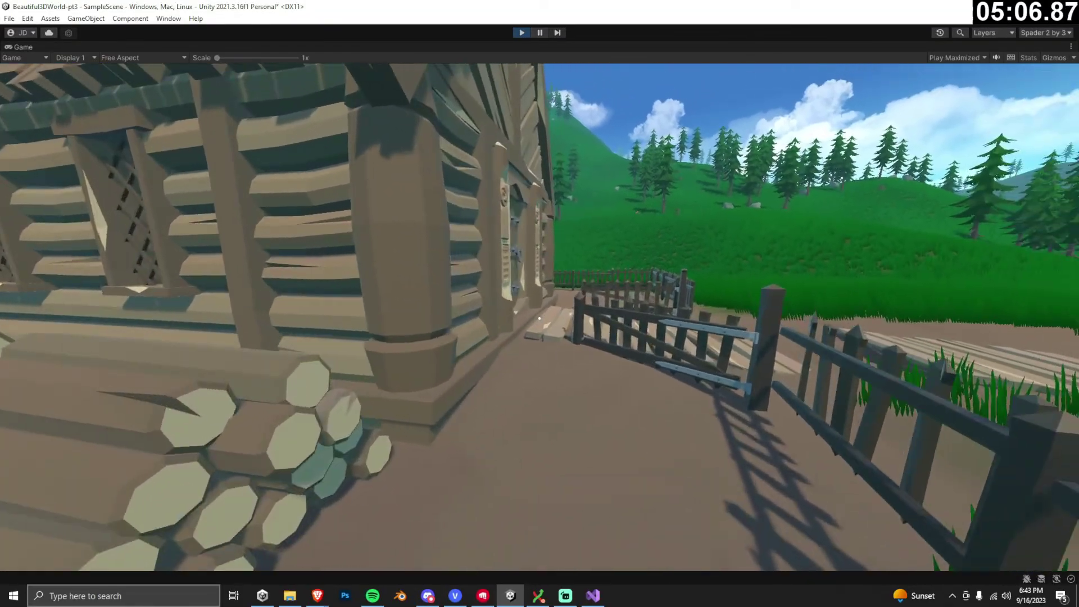
key(w)
key(s)
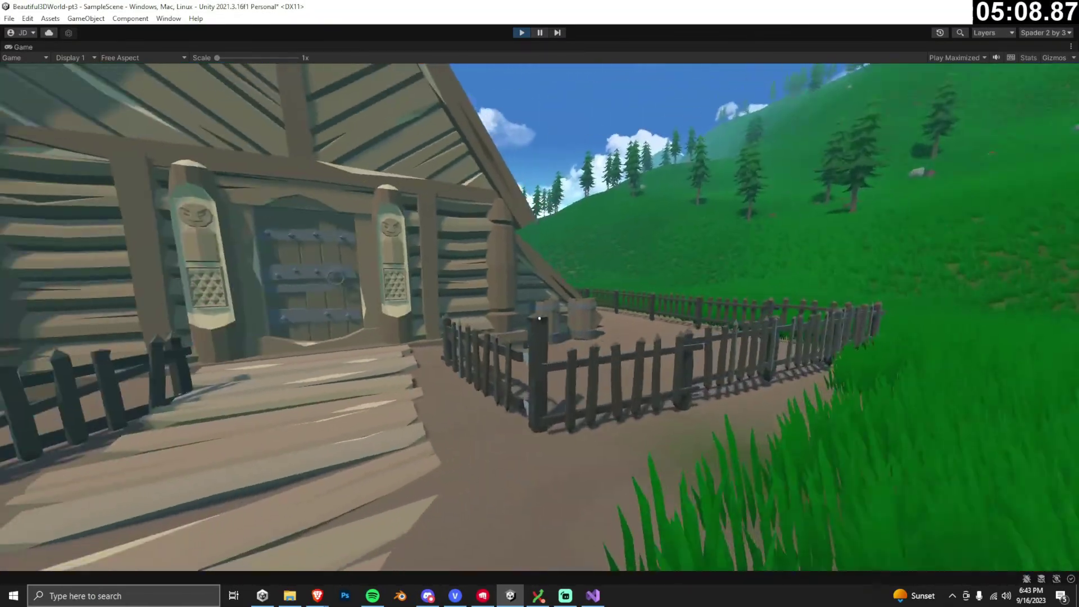
key(s)
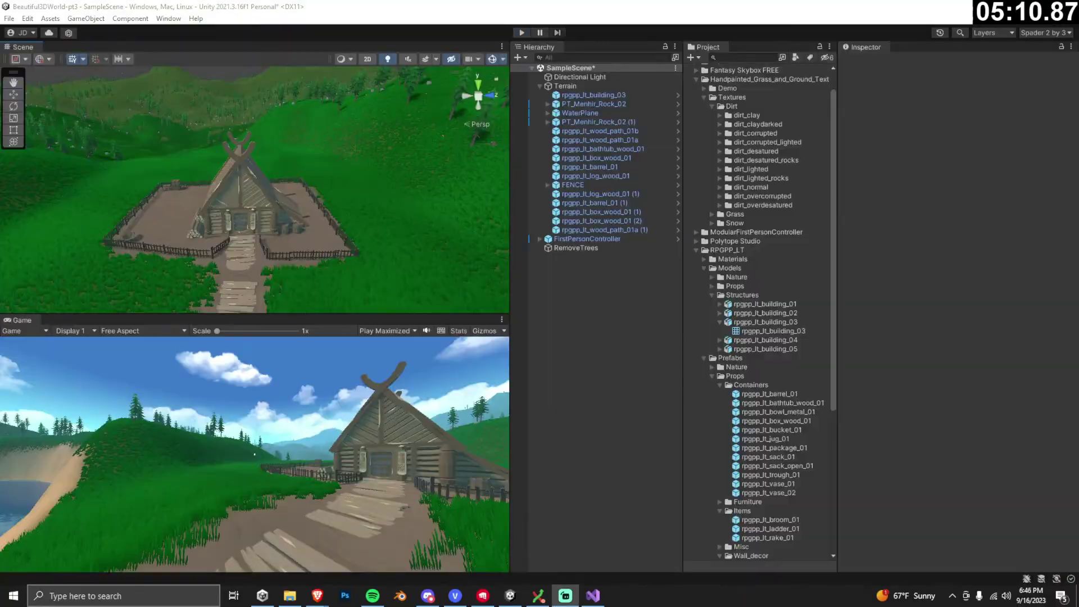
Step: Add a Mesh Collider to the house rpgpp_lt_building_03 and walk up to it in play mode to test the collision
click(244, 217)
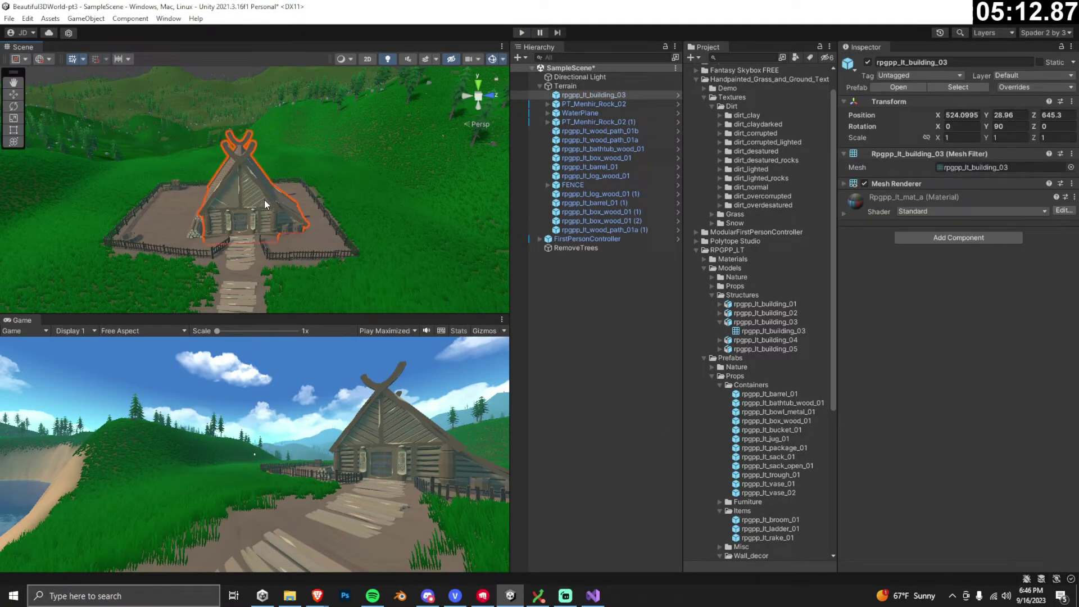
click(940, 238)
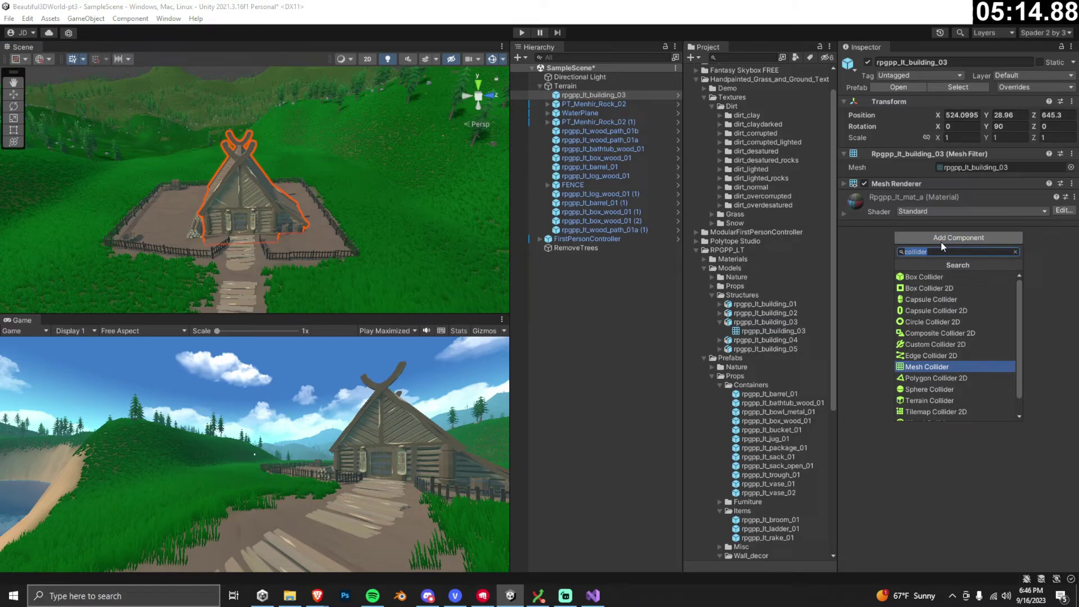
click(940, 366)
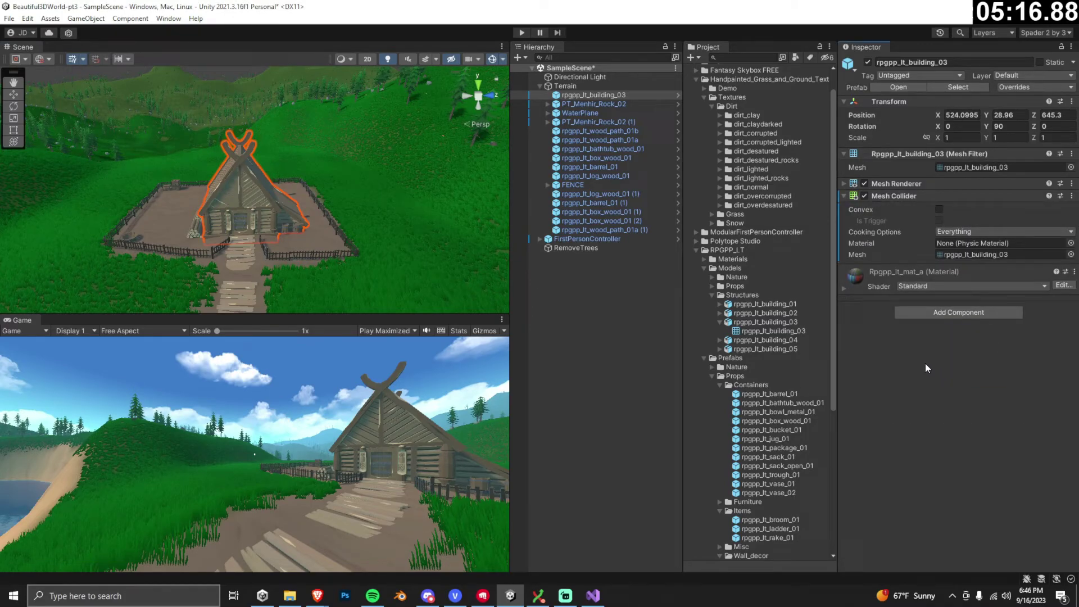
key(ctrl+p)
key(w)
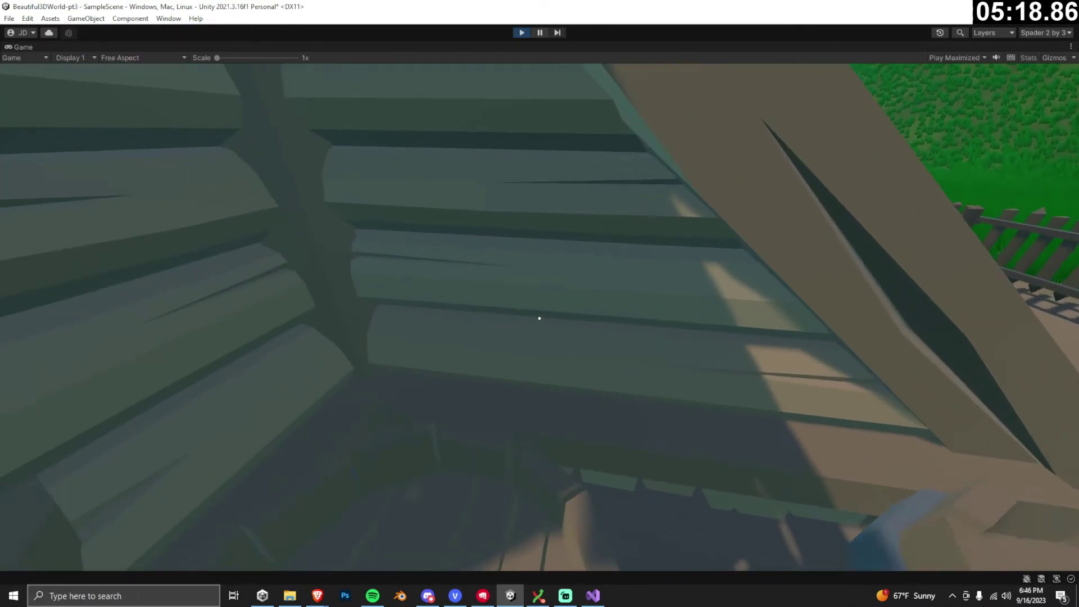
key(ctrl+p)
Step: Add a Box Collider to the rpgpp_lt_bathtub_wood_01 prop in the yard's corner
click(161, 229)
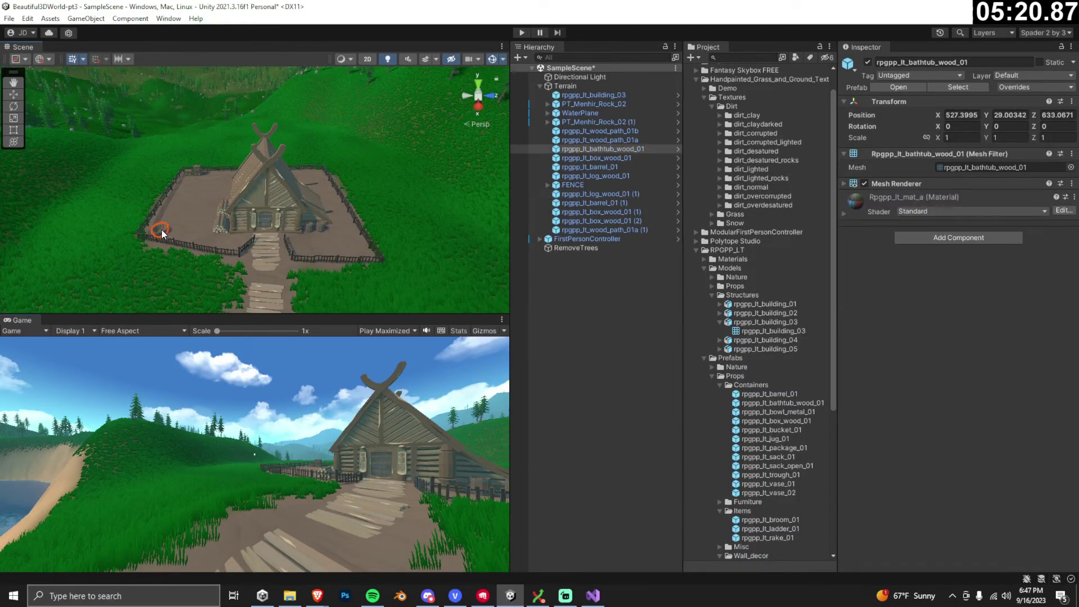
click(945, 237)
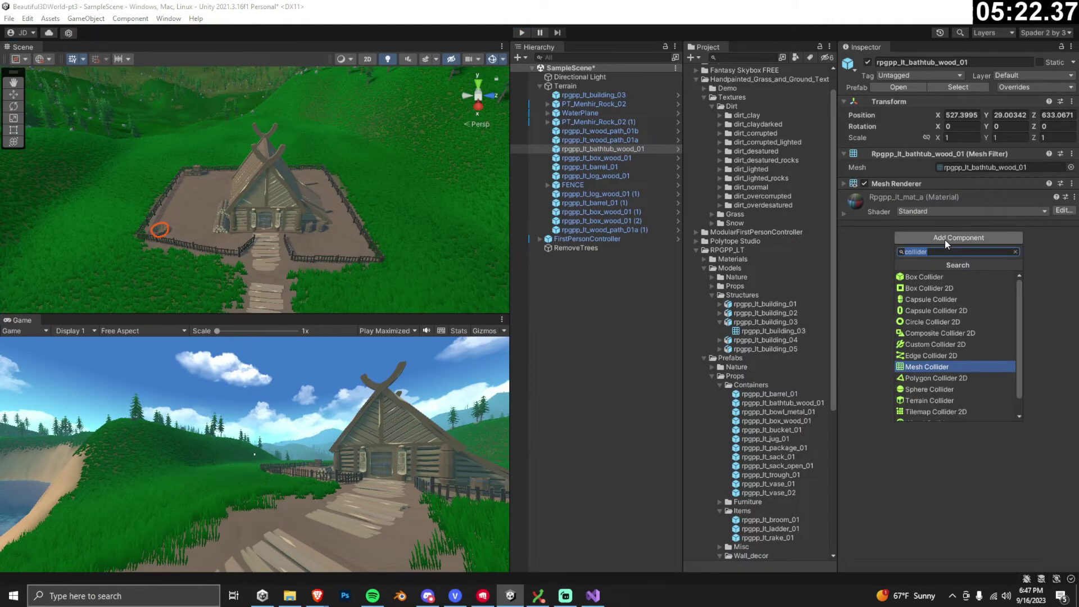
click(921, 276)
Step: Start play mode and walk along the plank path to the house door to check collisions in first person
key(ctrl+p)
key(w)
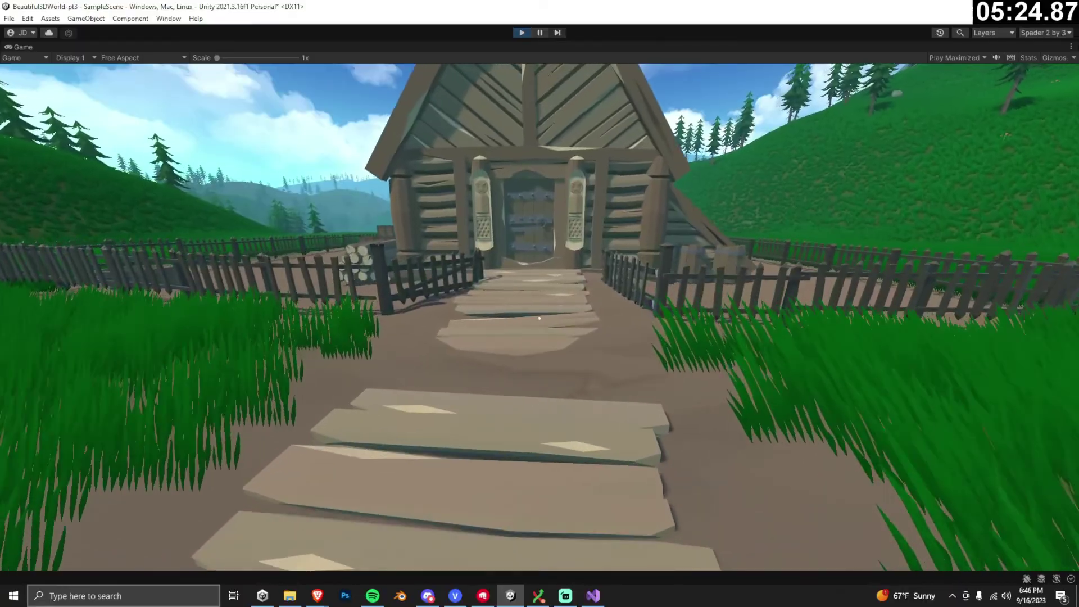
key(w)
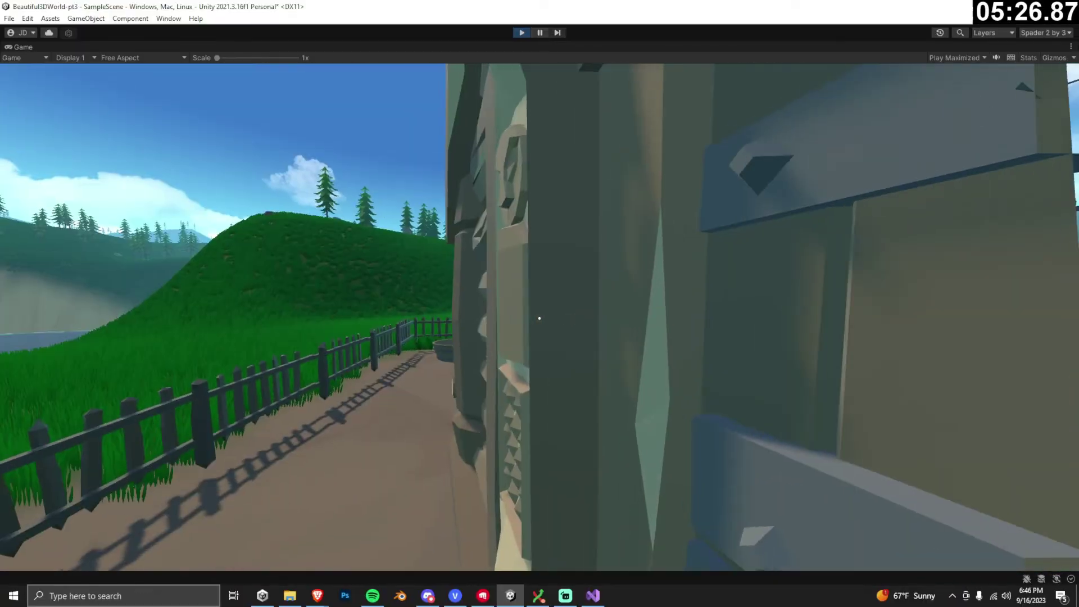